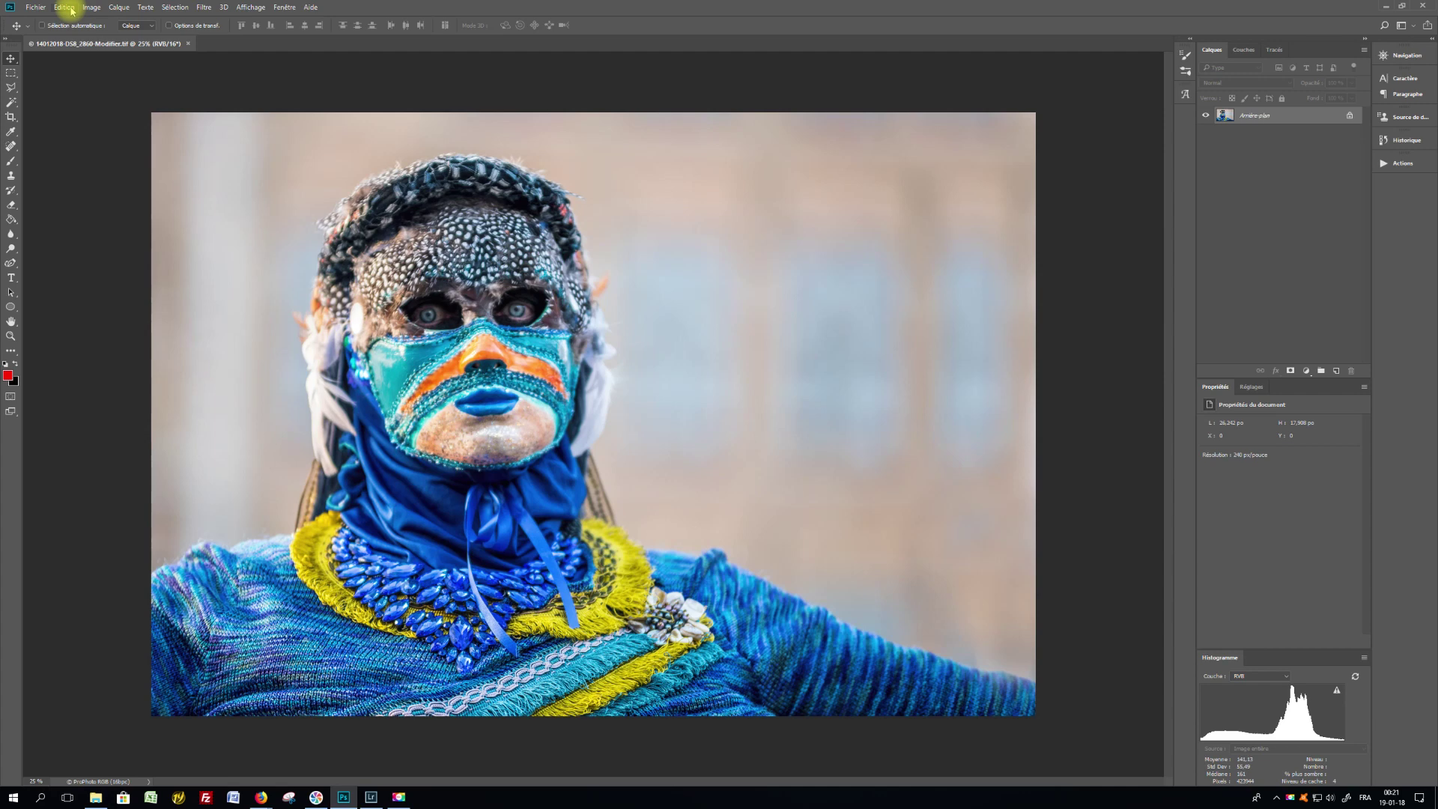
# Open Photoshop's Color Settings dialog from the Edition > Couleurs menu.
pyautogui.click(72, 11)
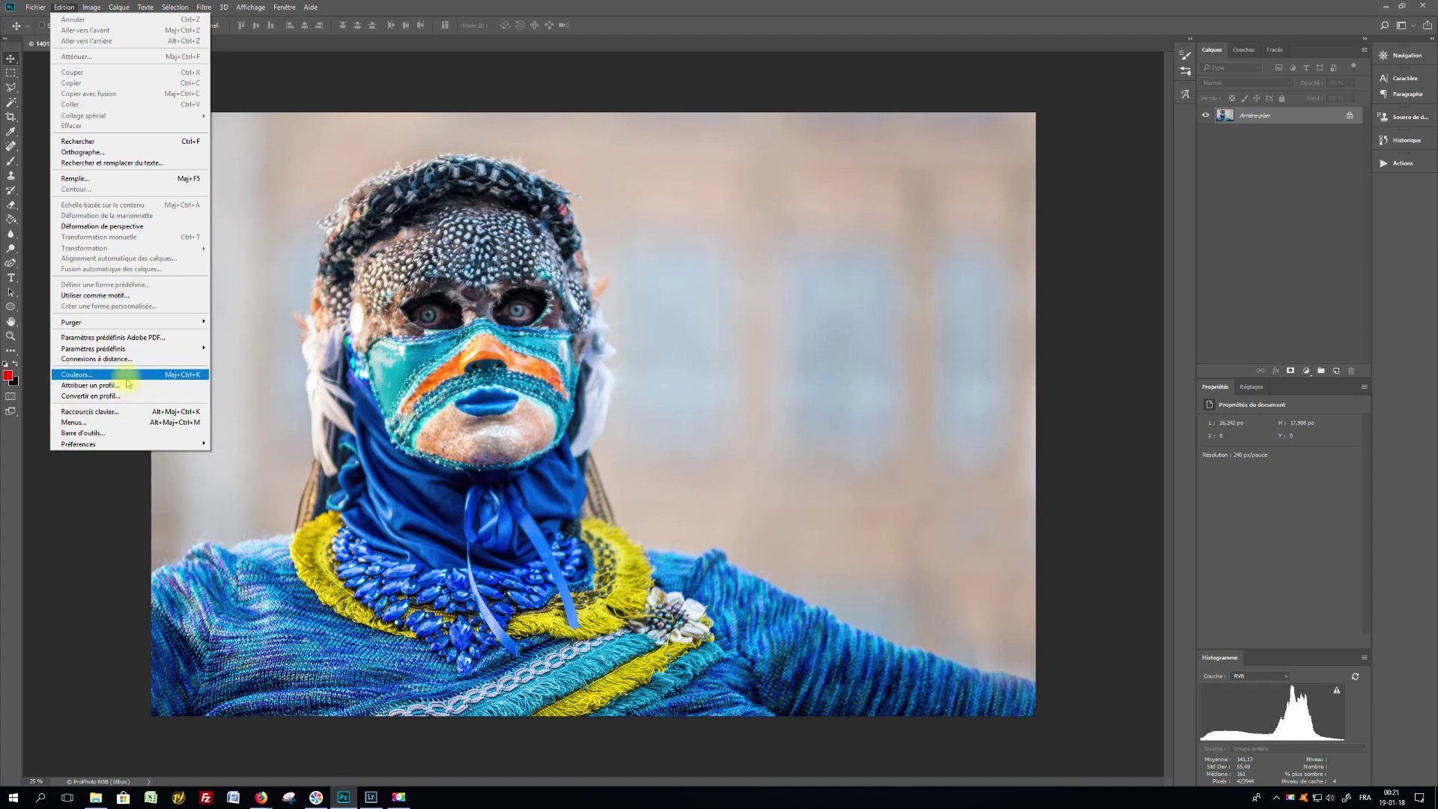
pyautogui.click(127, 377)
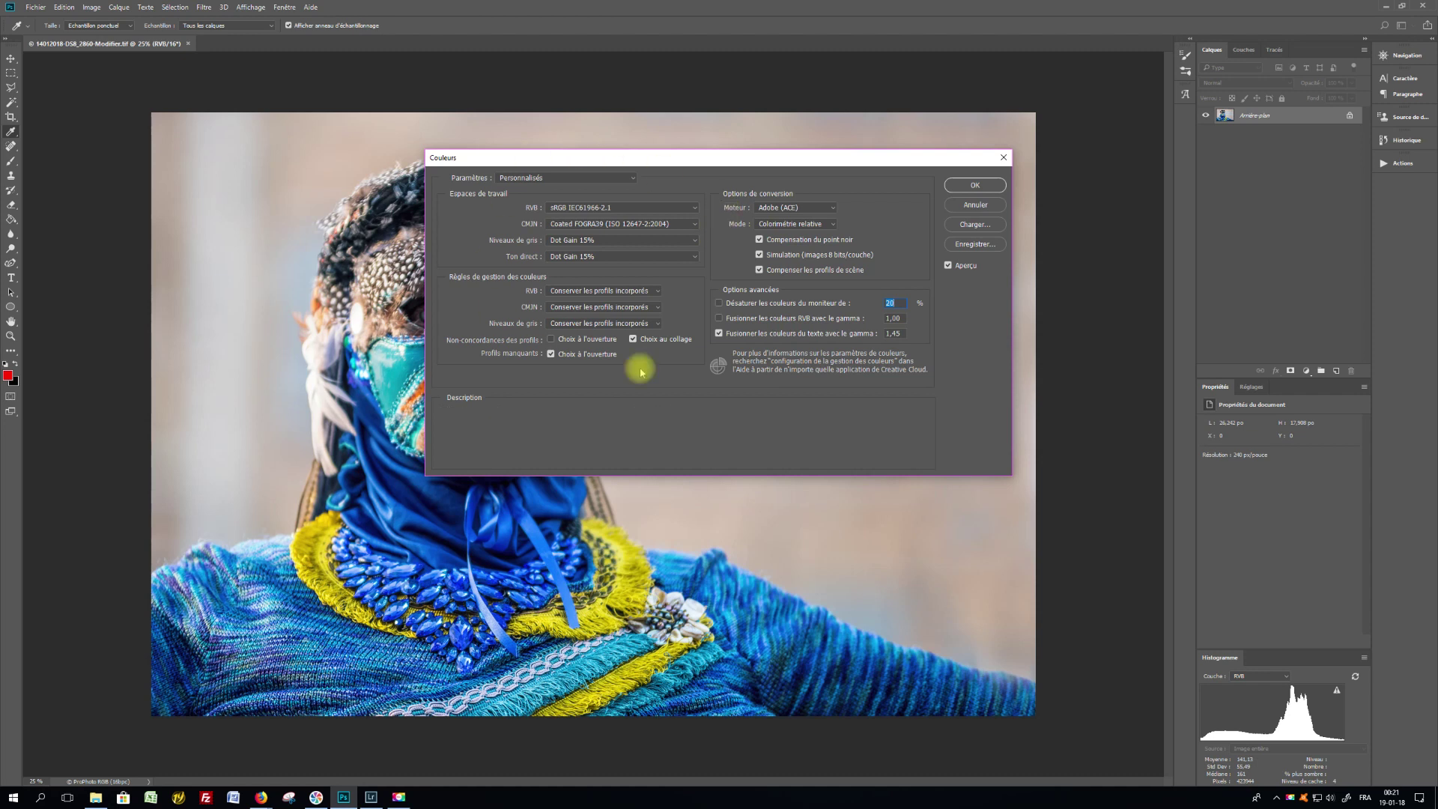
# Load the Pré-presse pour l'Europe 3 preset and set the RGB working space to sRGB IEC61966-2.1.
pyautogui.click(633, 179)
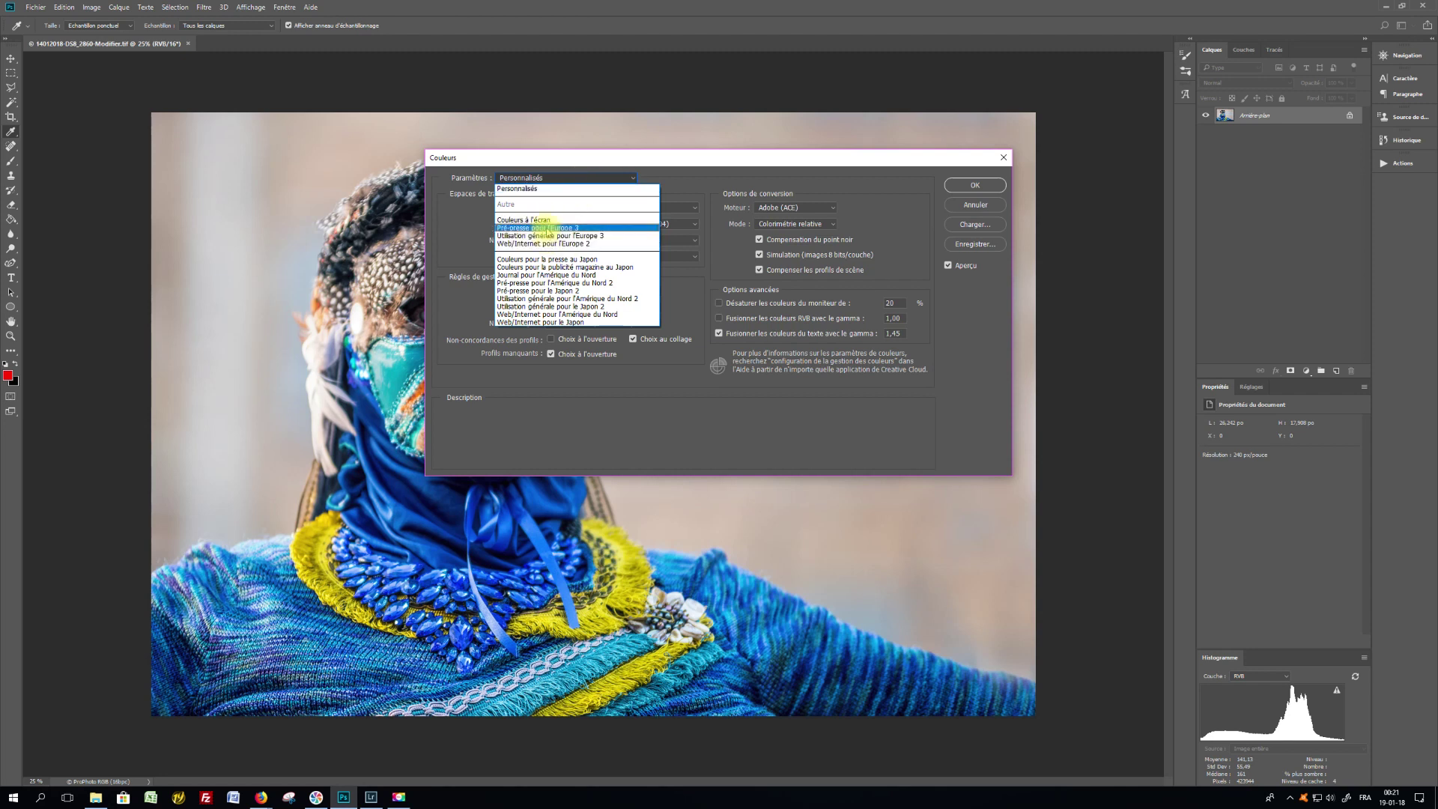
pyautogui.click(551, 227)
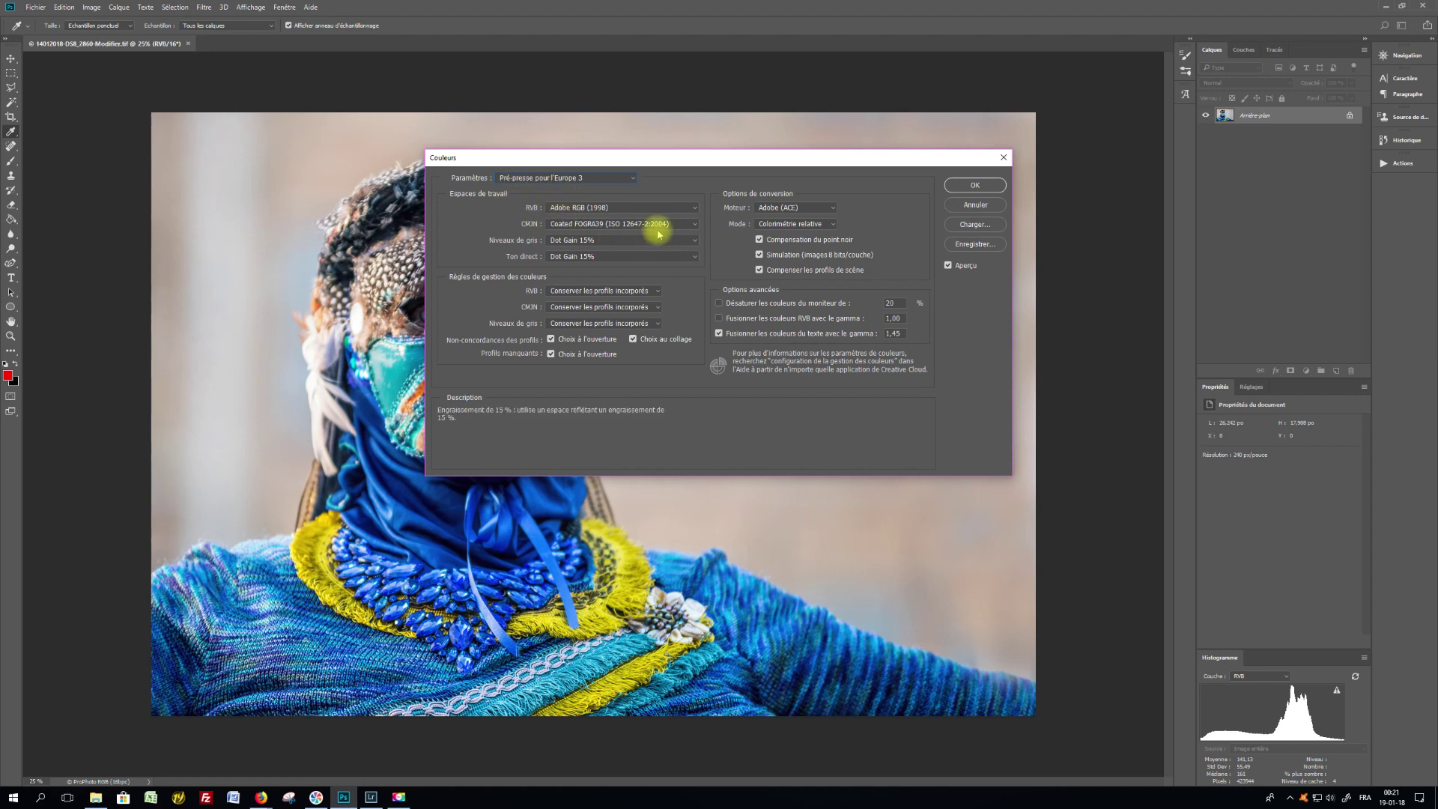
pyautogui.click(695, 210)
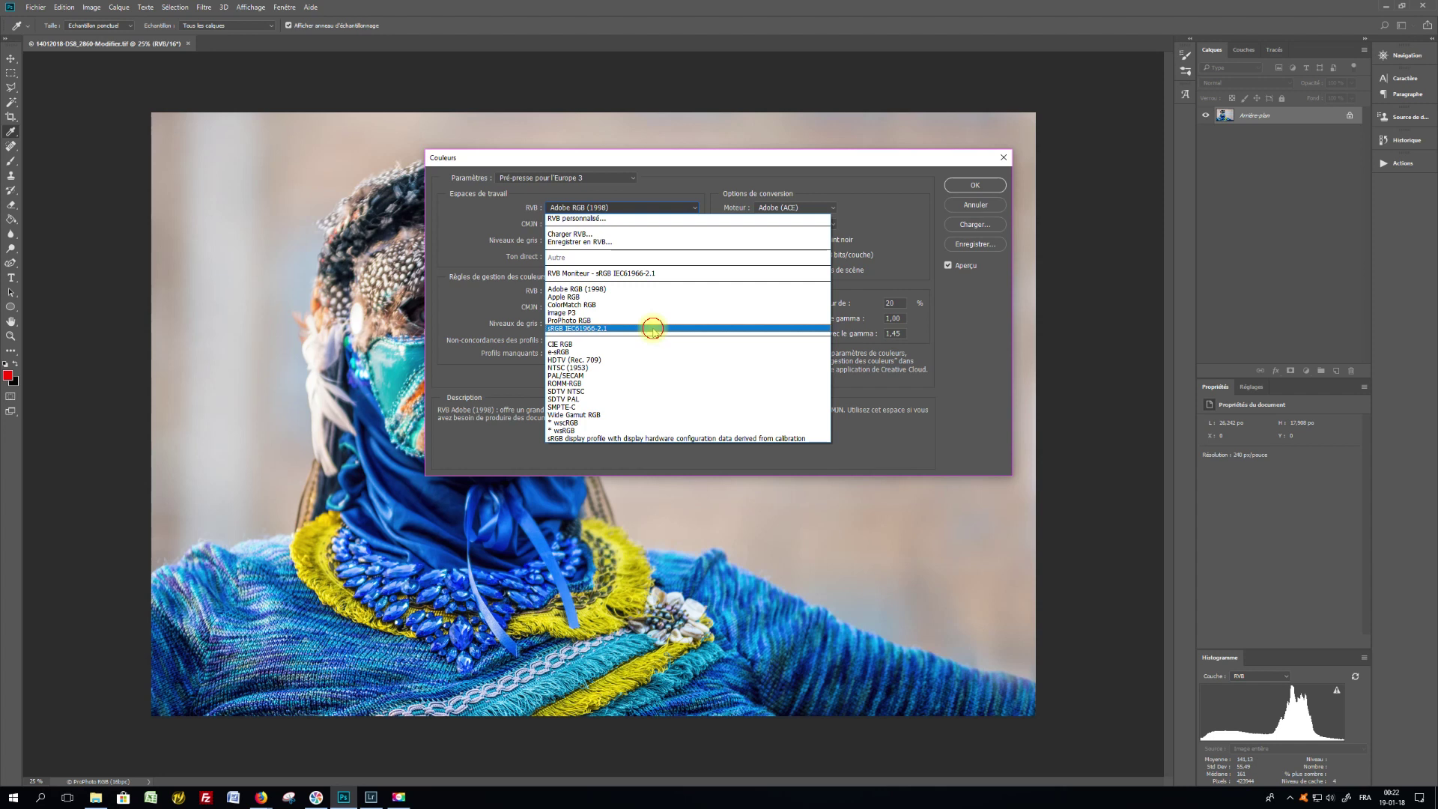
pyautogui.click(654, 330)
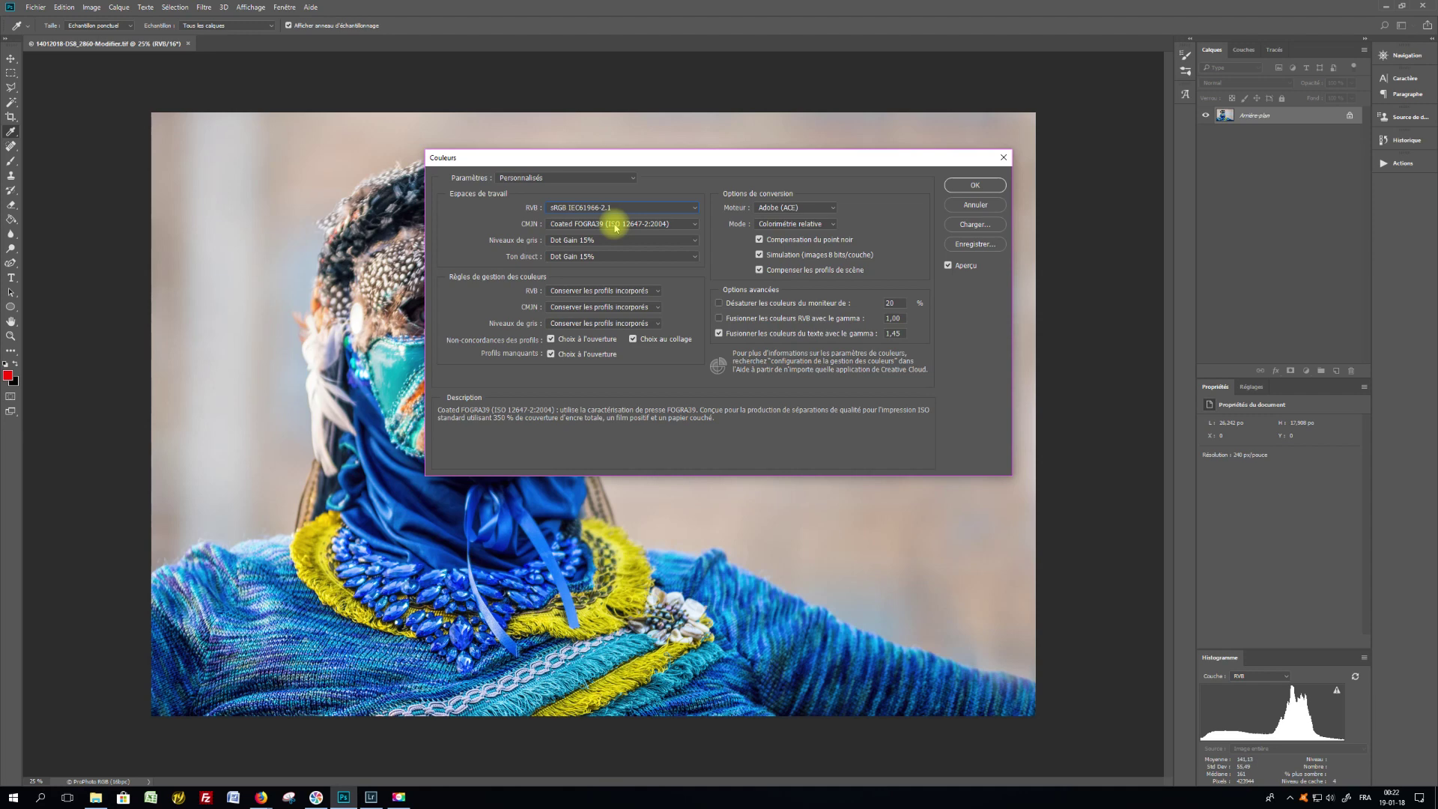
# Set the CMJN working space to Blurb_ICC_Profile.icc.
pyautogui.click(615, 225)
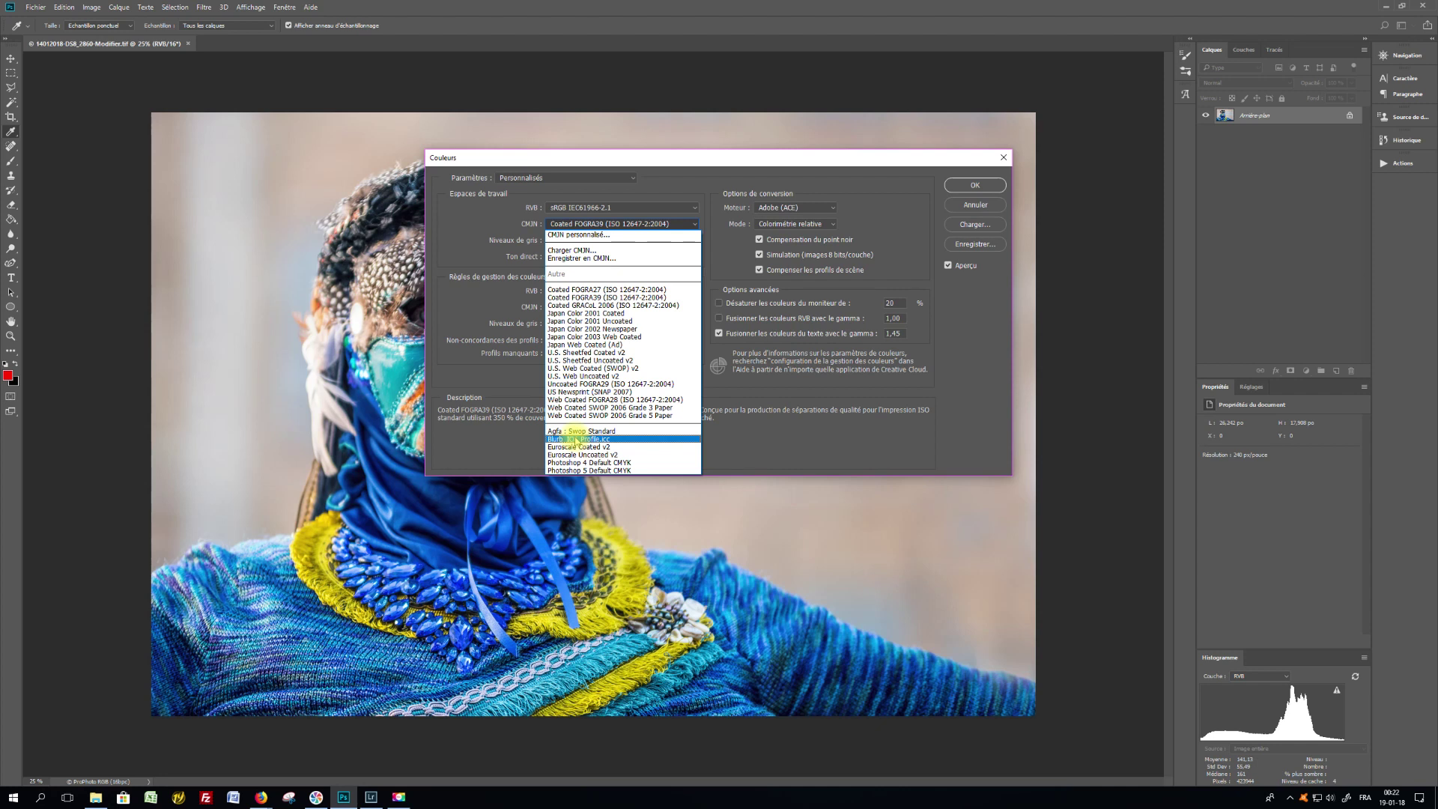
pyautogui.click(575, 440)
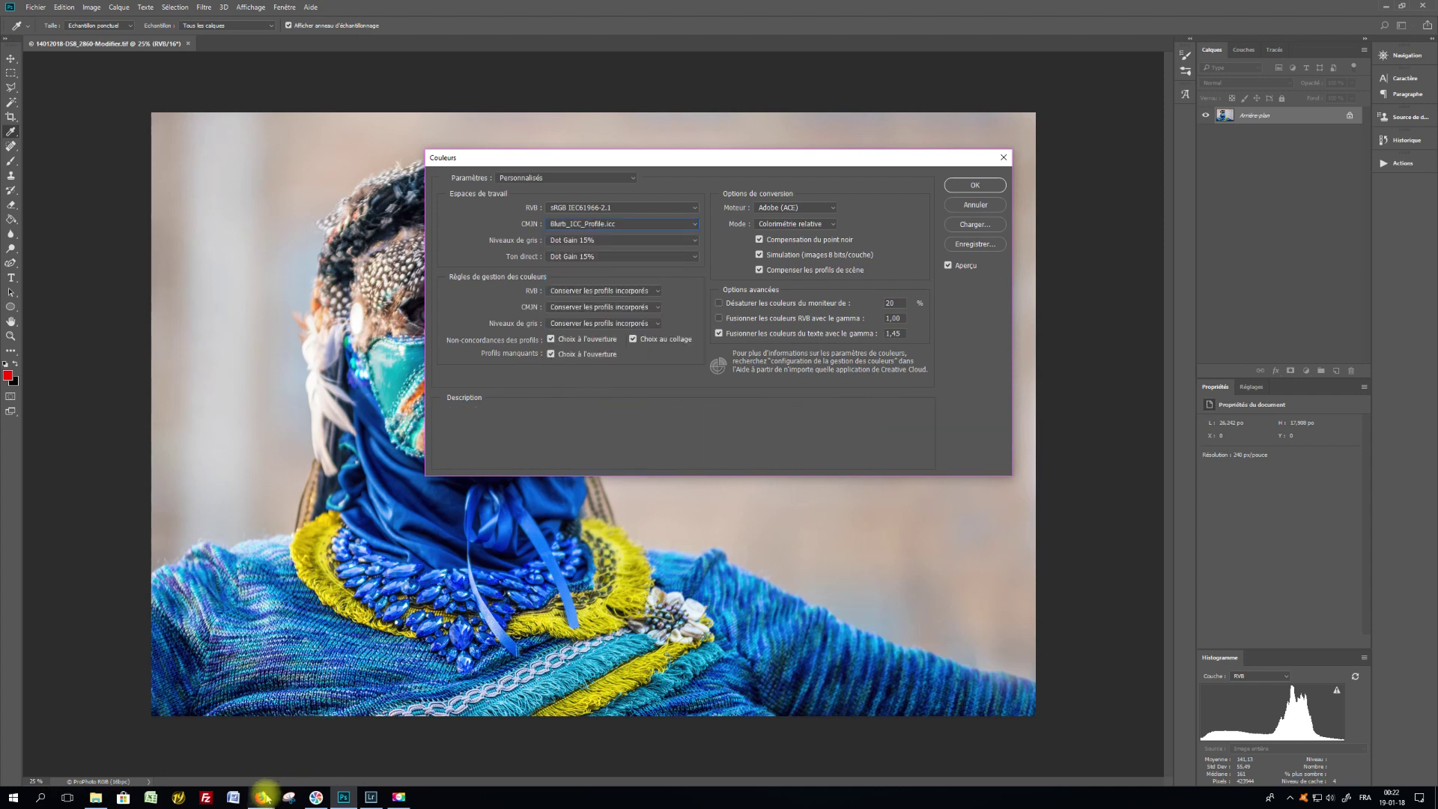
# In Firefox, view the Blurb ICC guide, then return to the top of the Saal Digital soft-proofing article.
pyautogui.moveTo(262, 798)
pyautogui.click(238, 767)
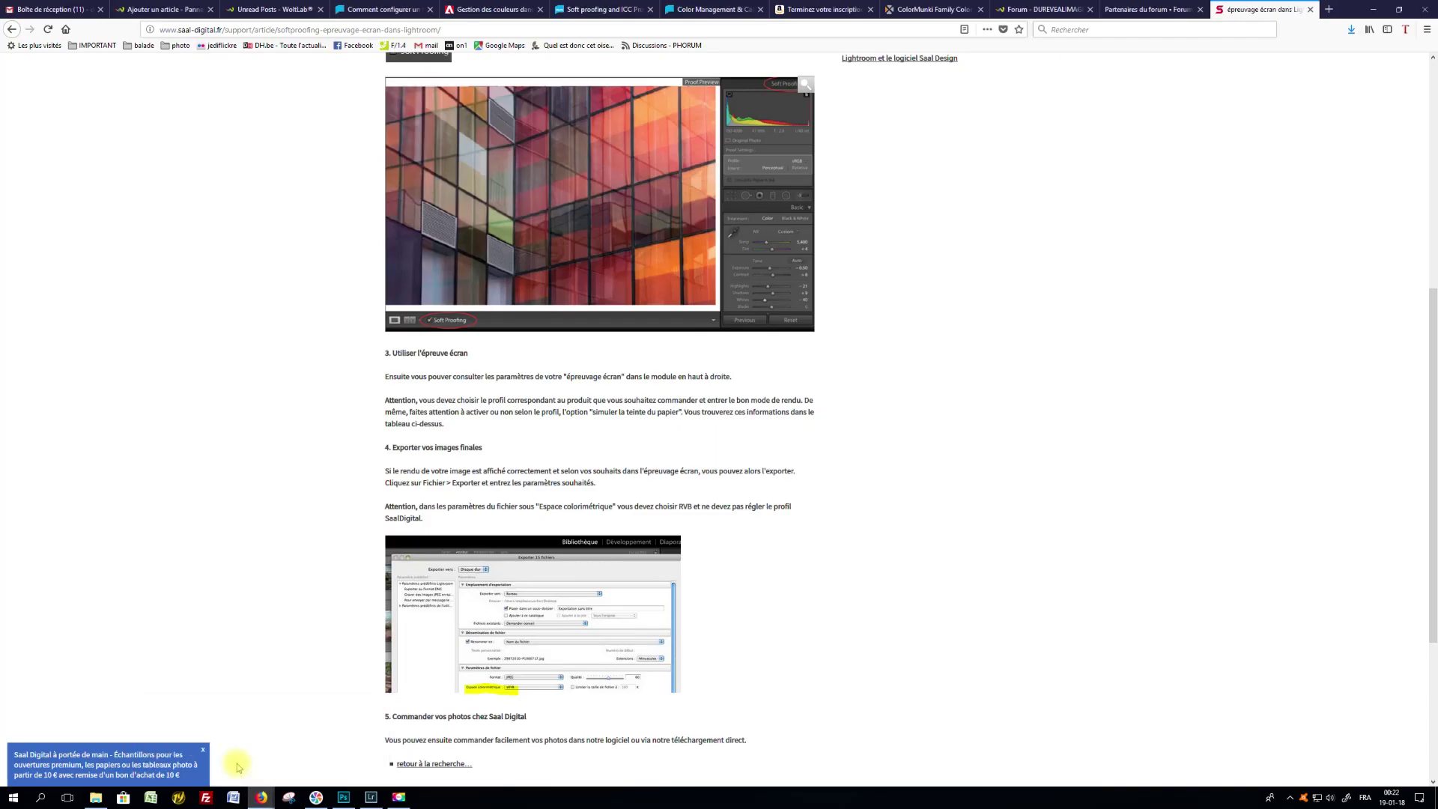
pyautogui.click(372, 10)
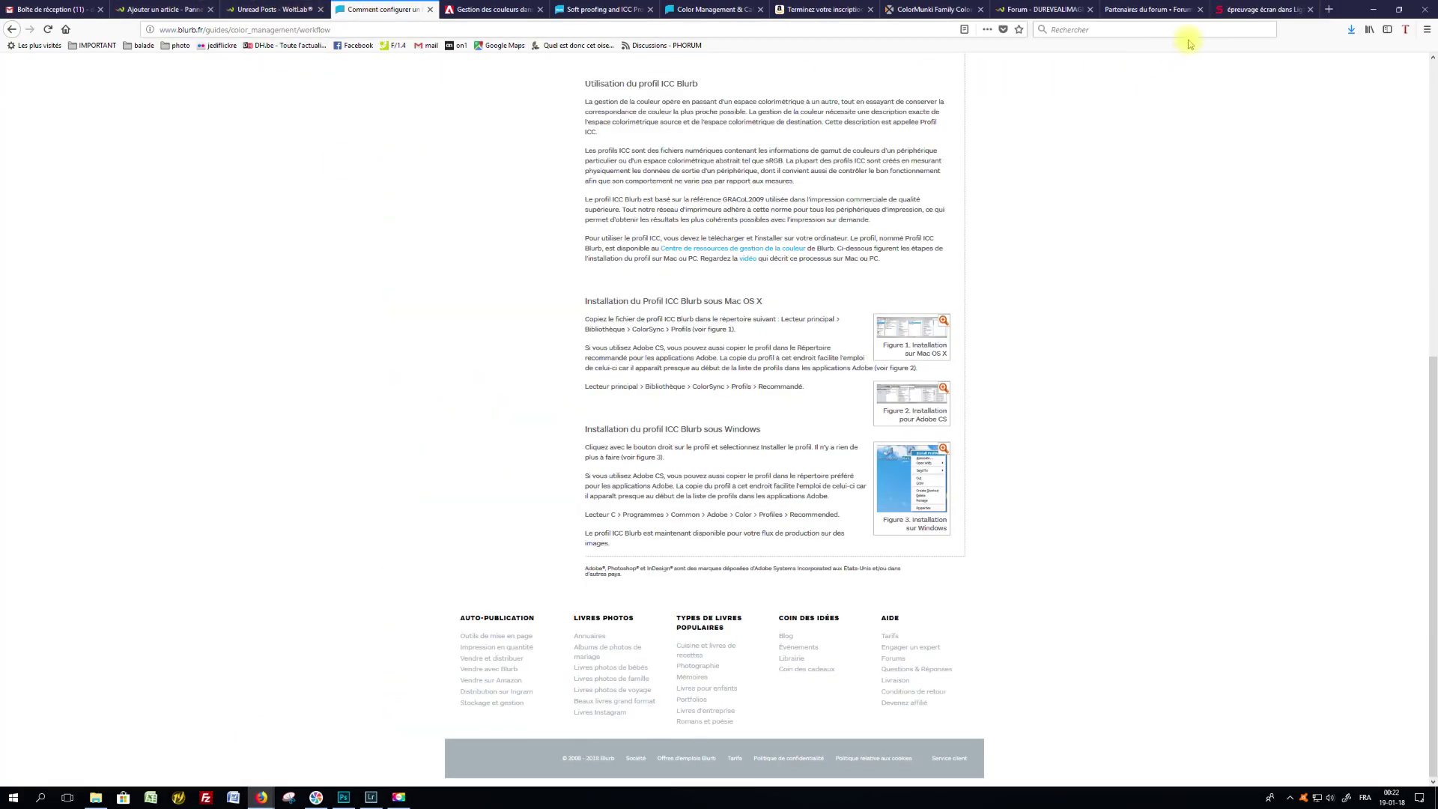
pyautogui.click(1250, 9)
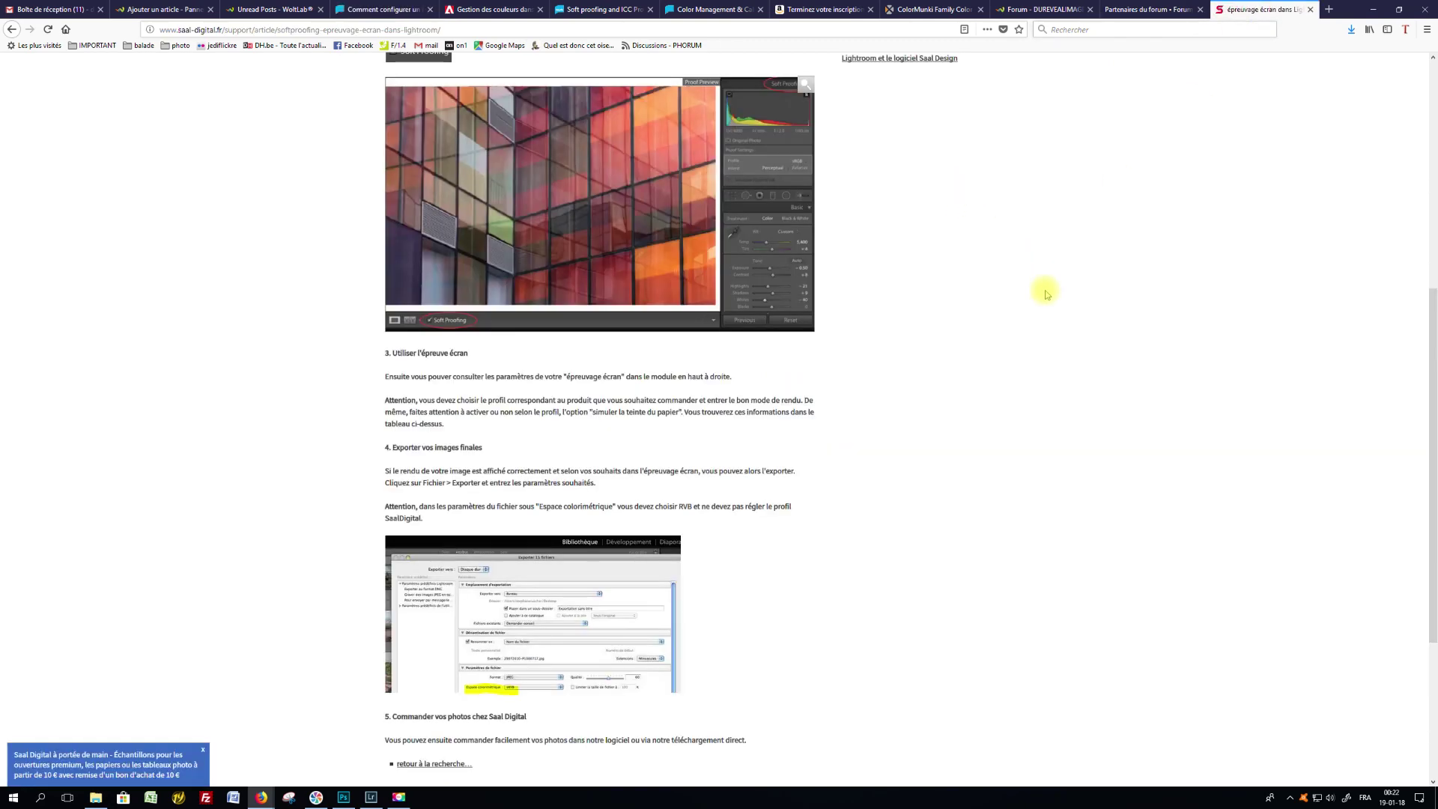
pyautogui.scroll(6, 1046, 293)
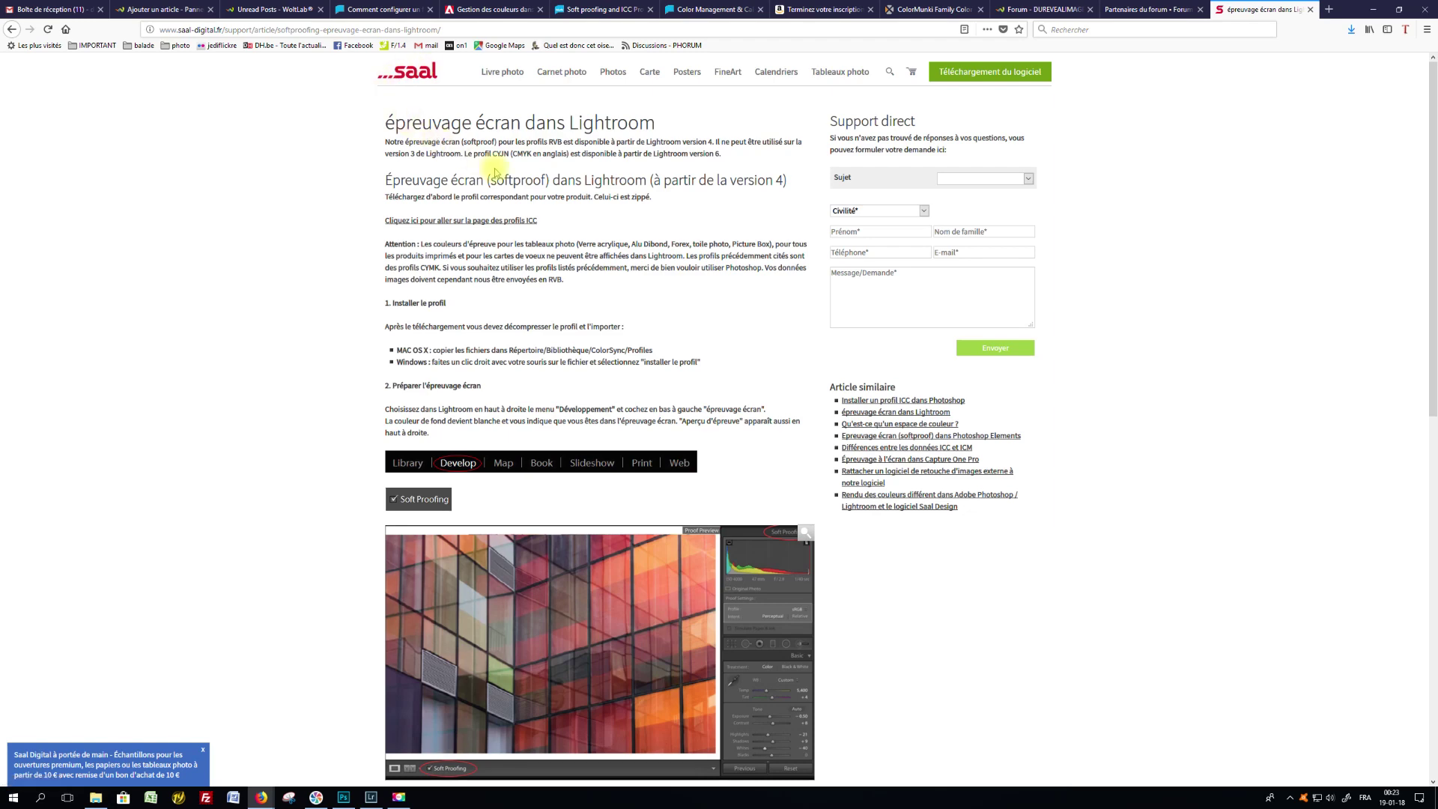
# Browse Saal Digital's ICC profile table of rendering intents, then return to Photoshop's Color Settings.
pyautogui.click(486, 221)
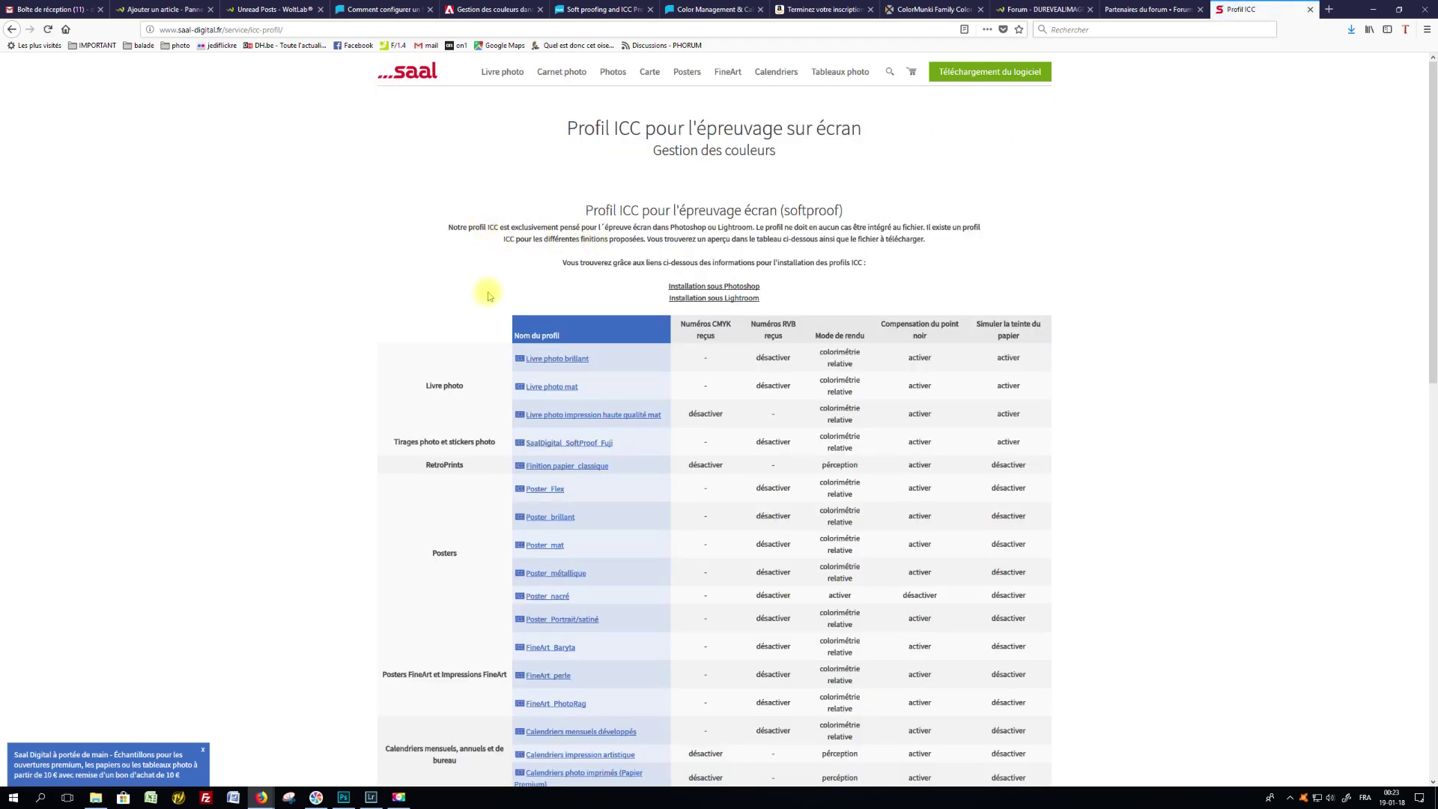
pyautogui.scroll(-2, 467, 286)
pyautogui.scroll(-2, 467, 287)
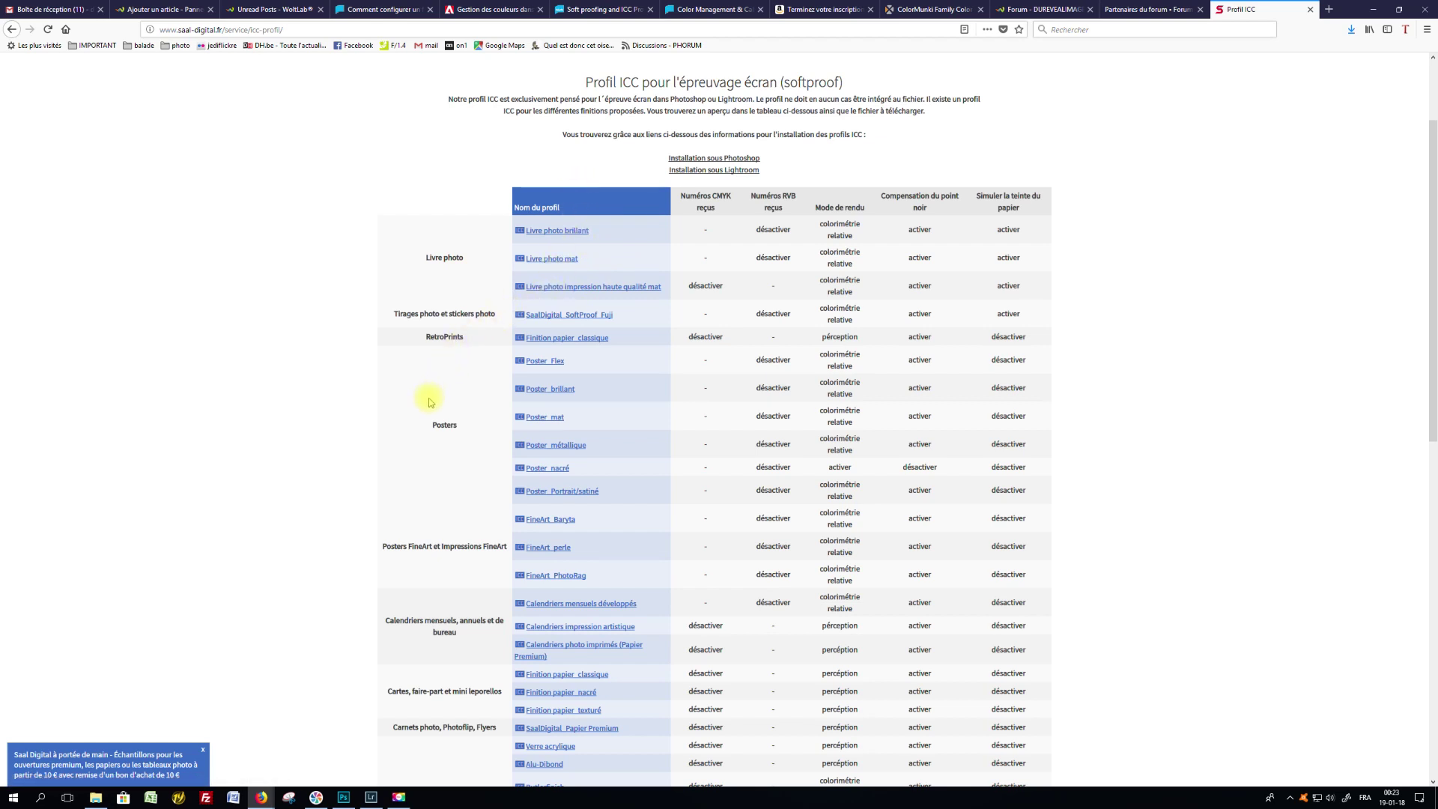
pyautogui.scroll(-2, 428, 397)
pyautogui.scroll(-3, 423, 420)
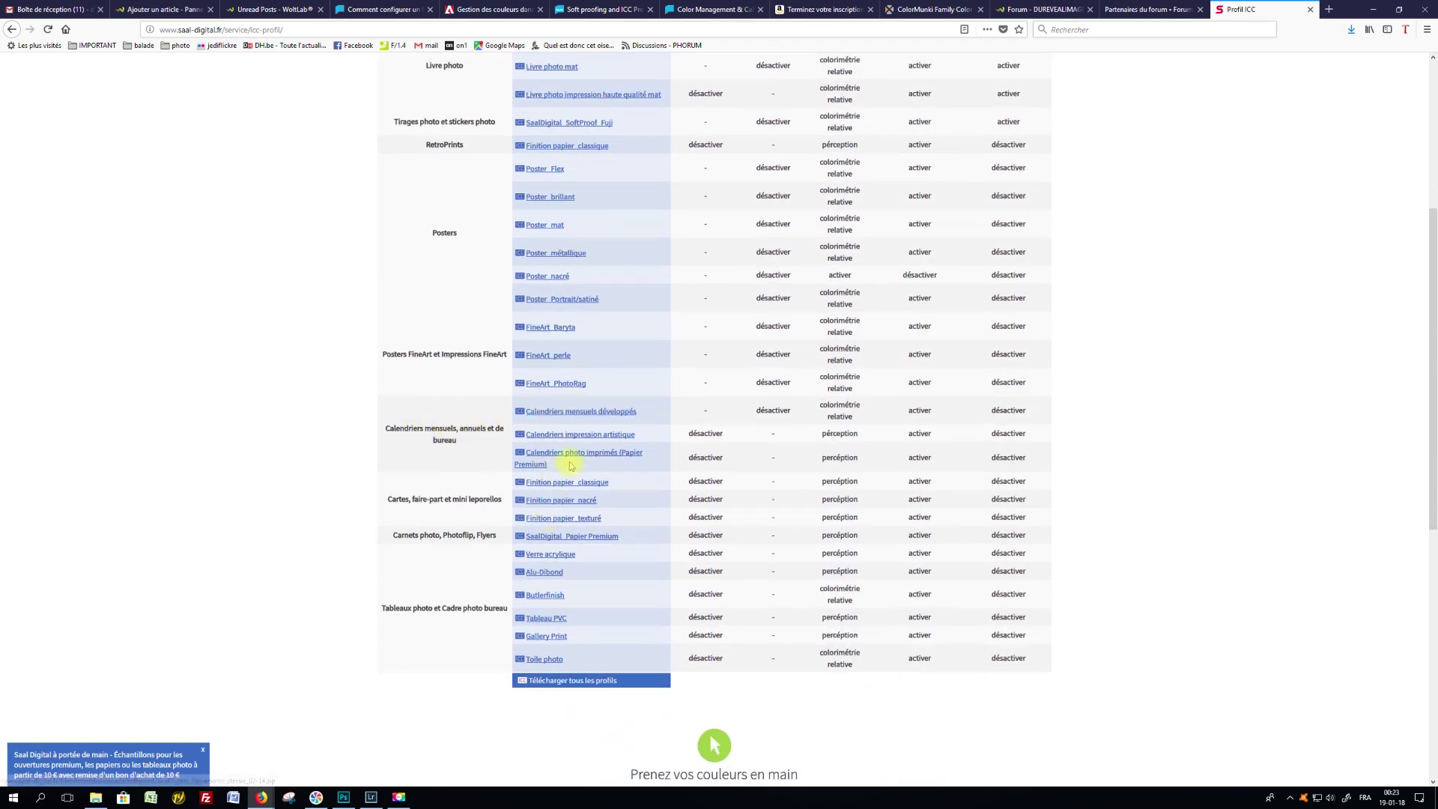
pyautogui.scroll(3, 546, 412)
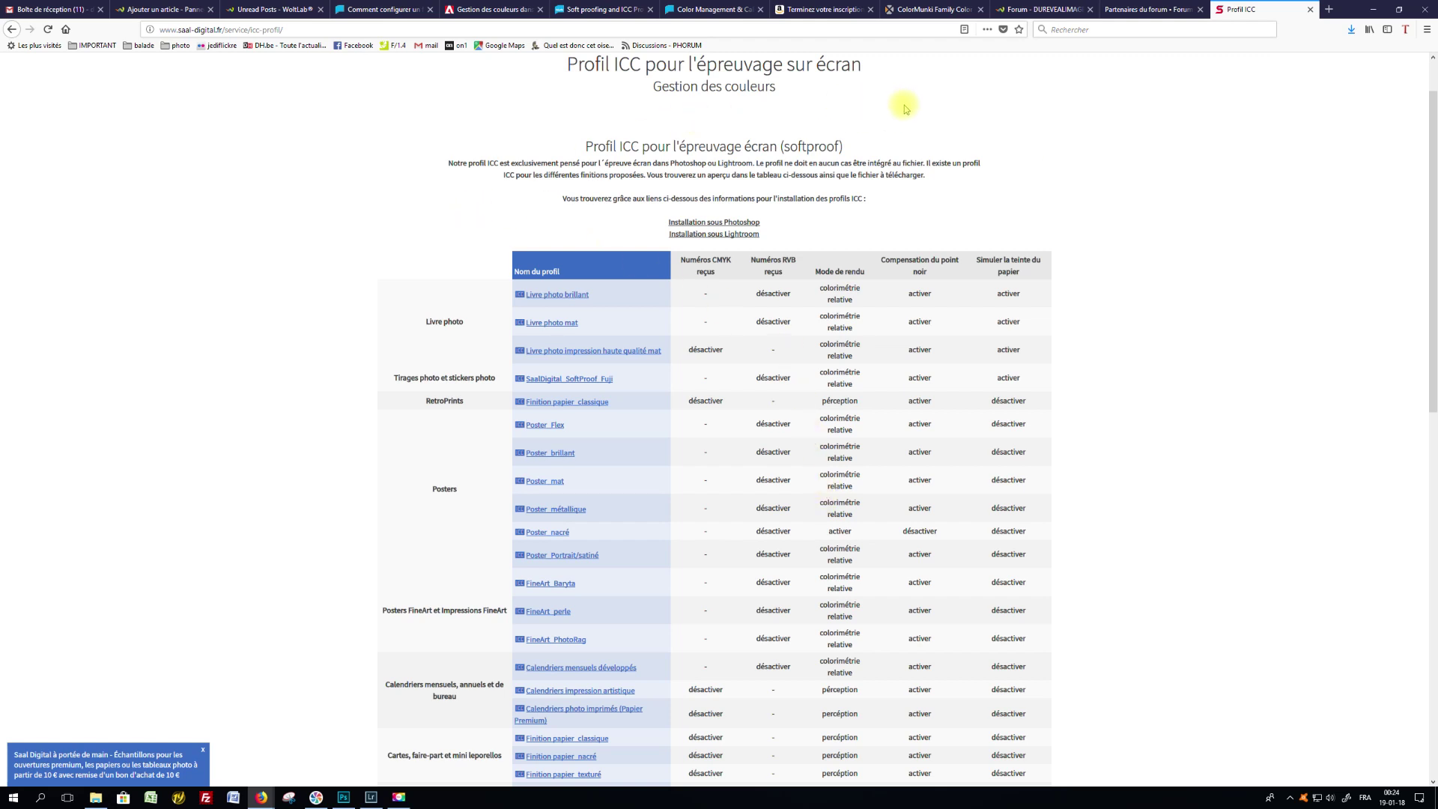
pyautogui.click(344, 797)
pyautogui.press('space')
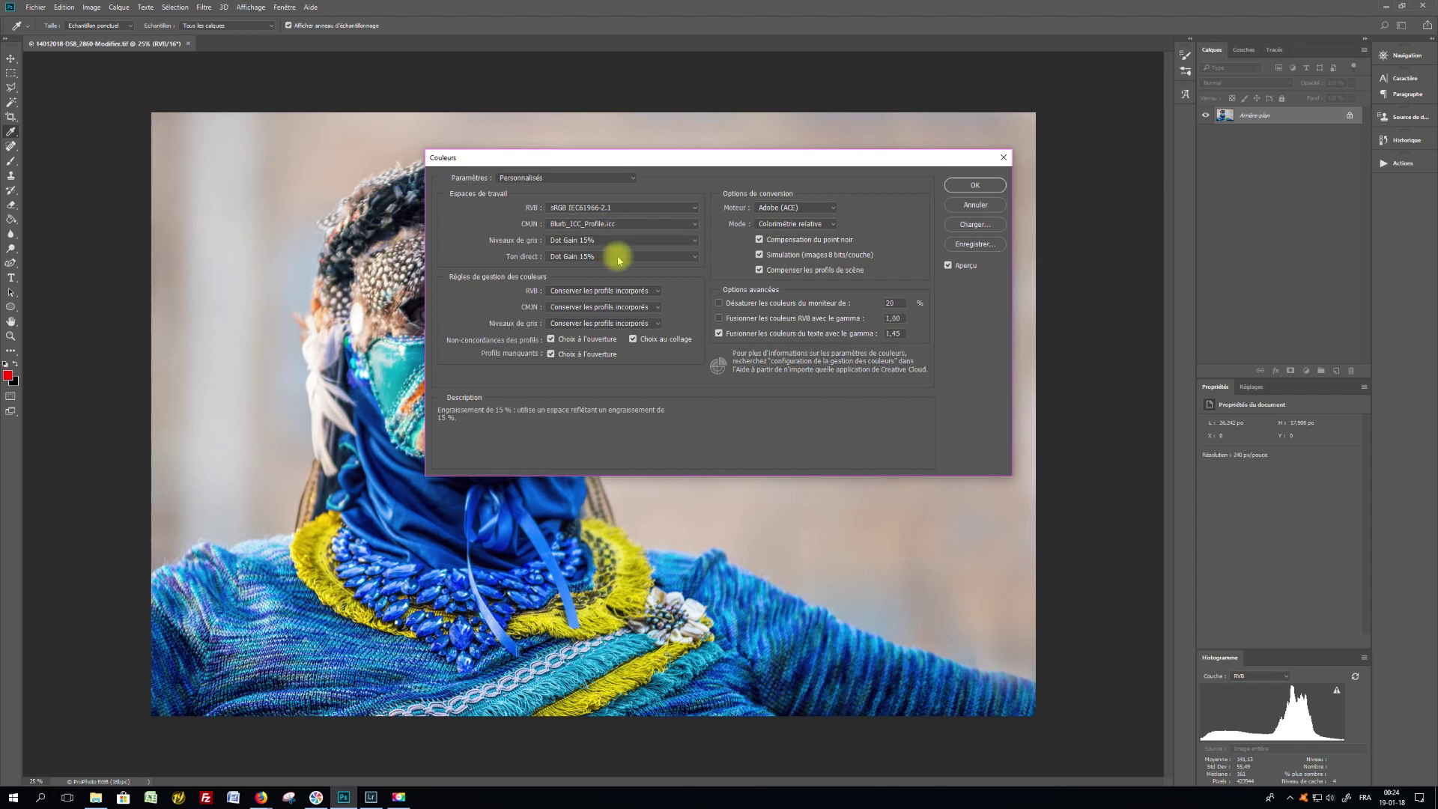
pyautogui.moveTo(550, 339)
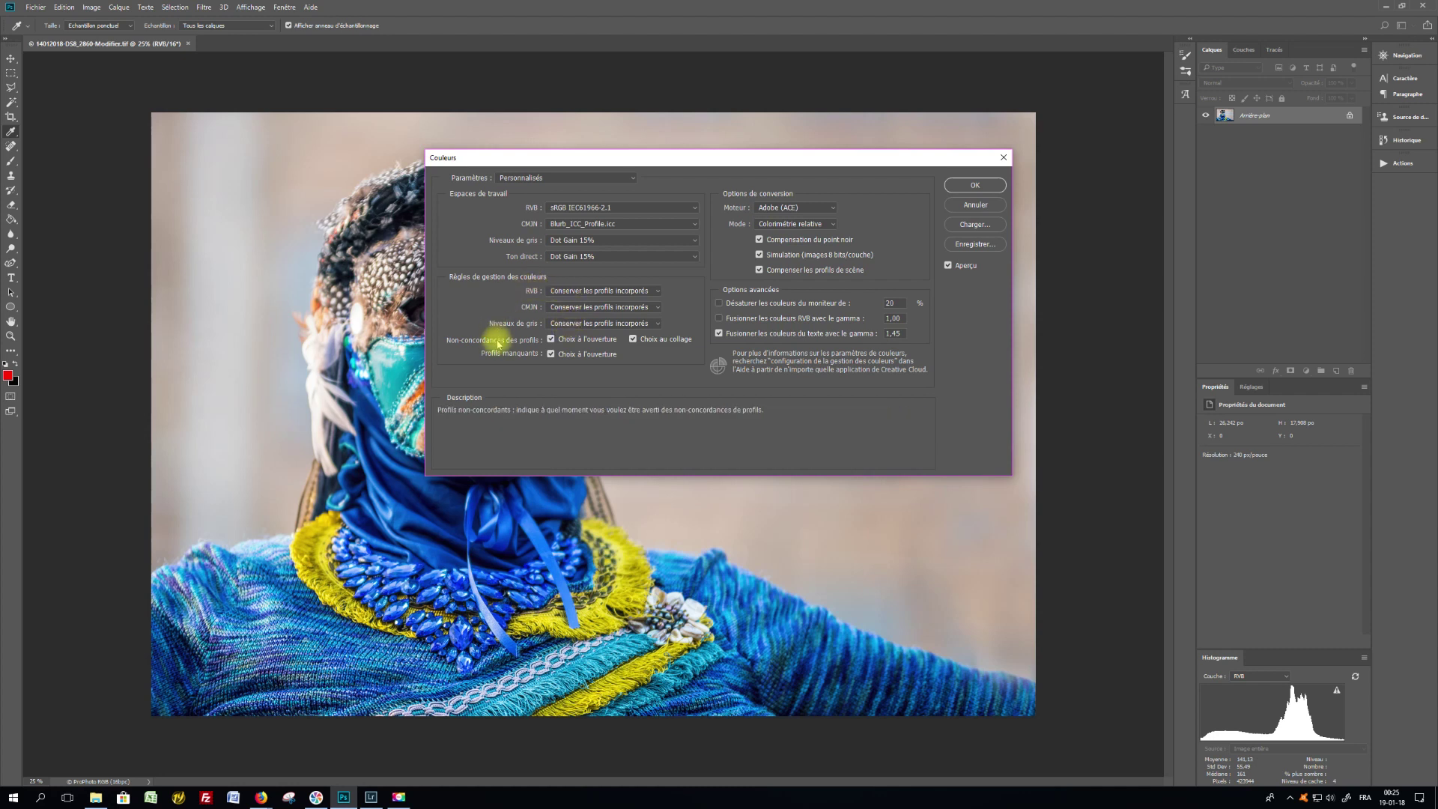
pyautogui.moveTo(494, 339)
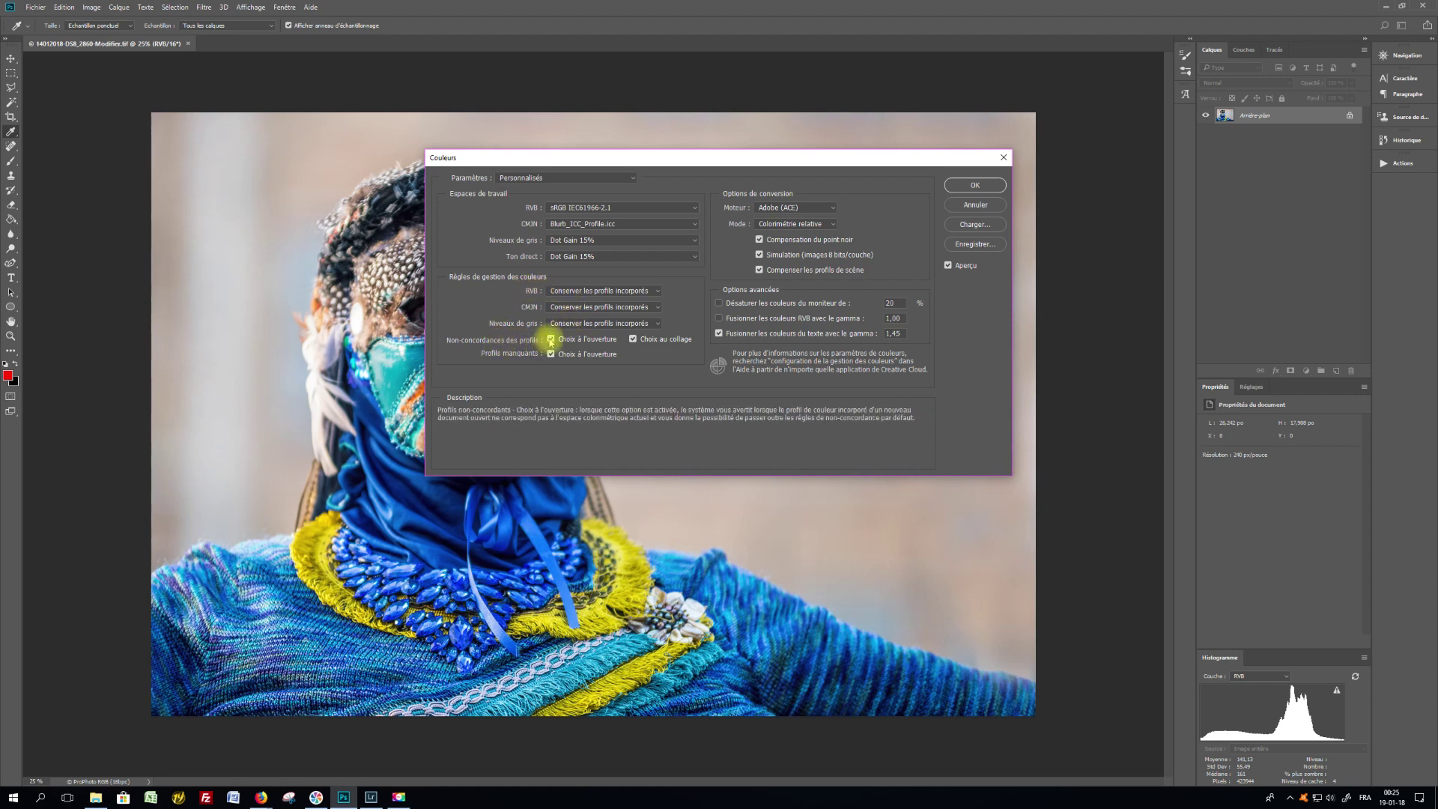
# Uncheck the 'Choix à l'ouverture' option for profile mismatches.
pyautogui.click(552, 340)
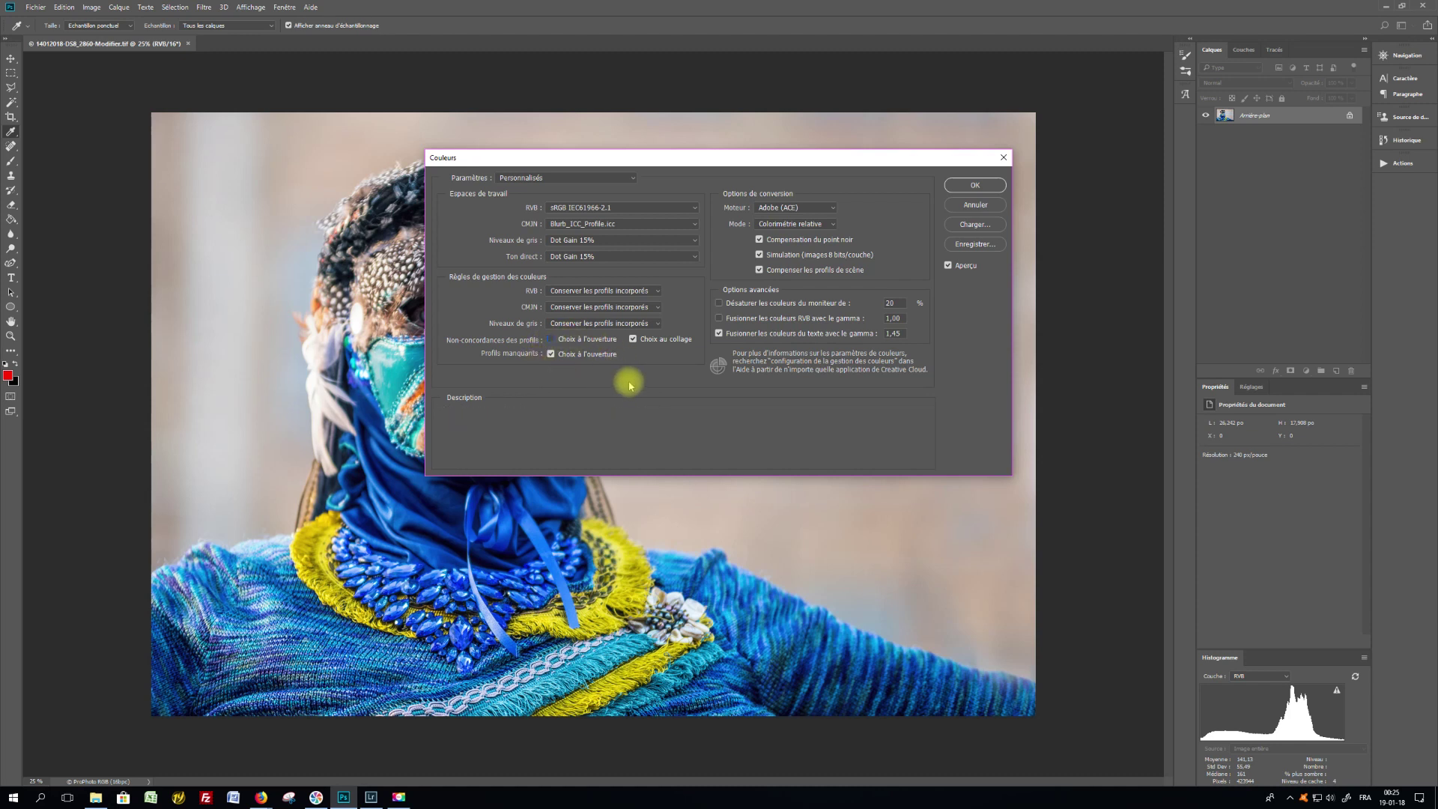
pyautogui.moveTo(600, 323)
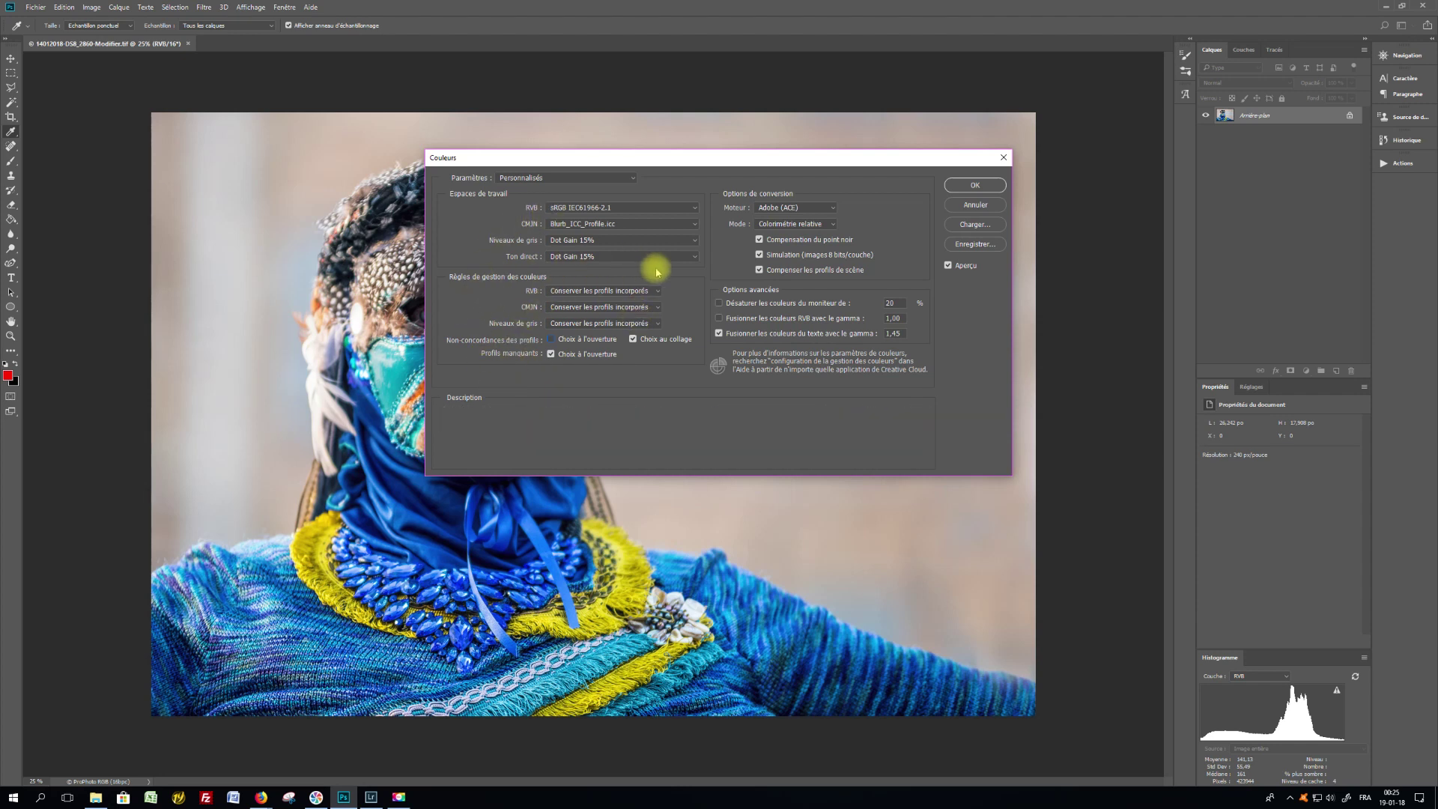
pyautogui.moveTo(622, 256)
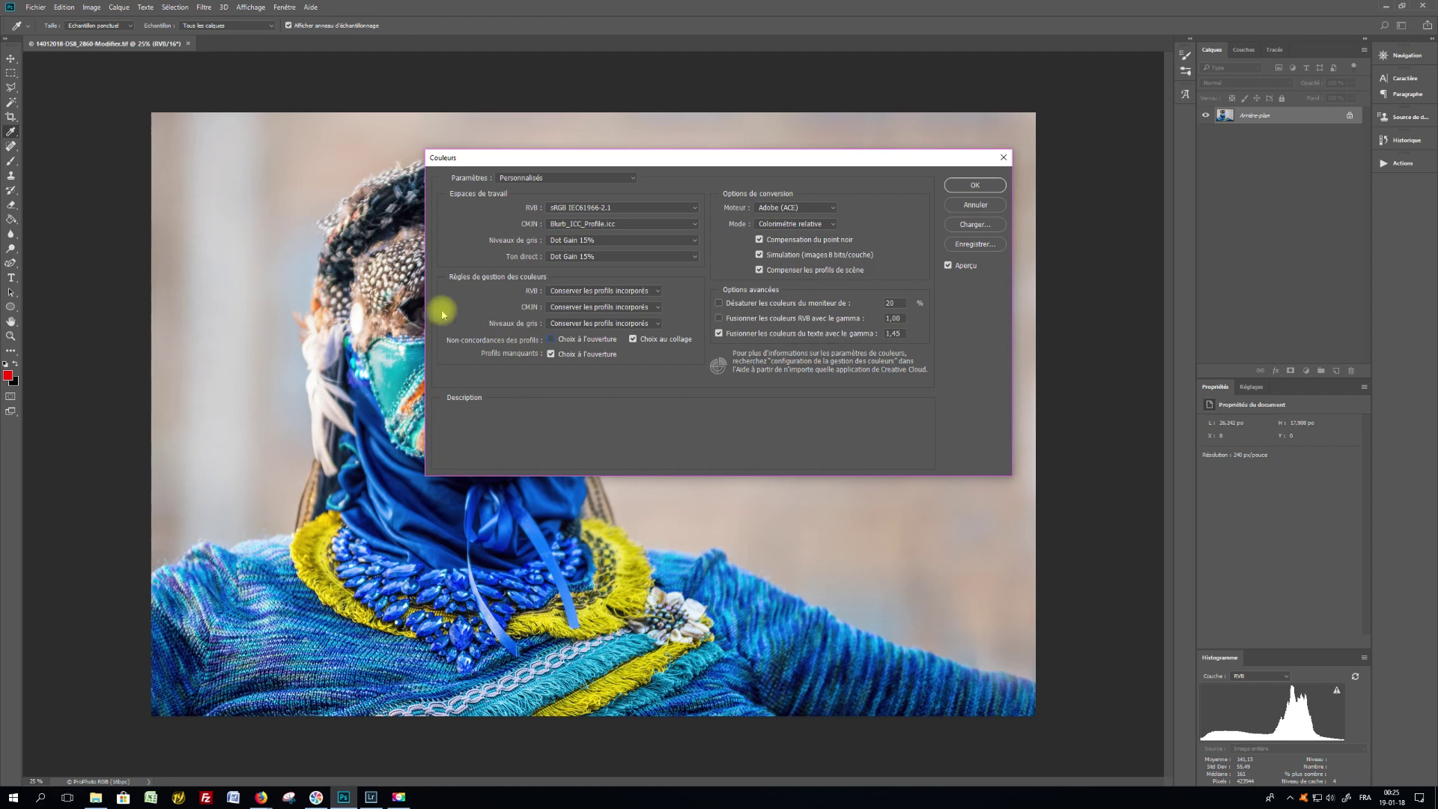
pyautogui.moveTo(775, 334)
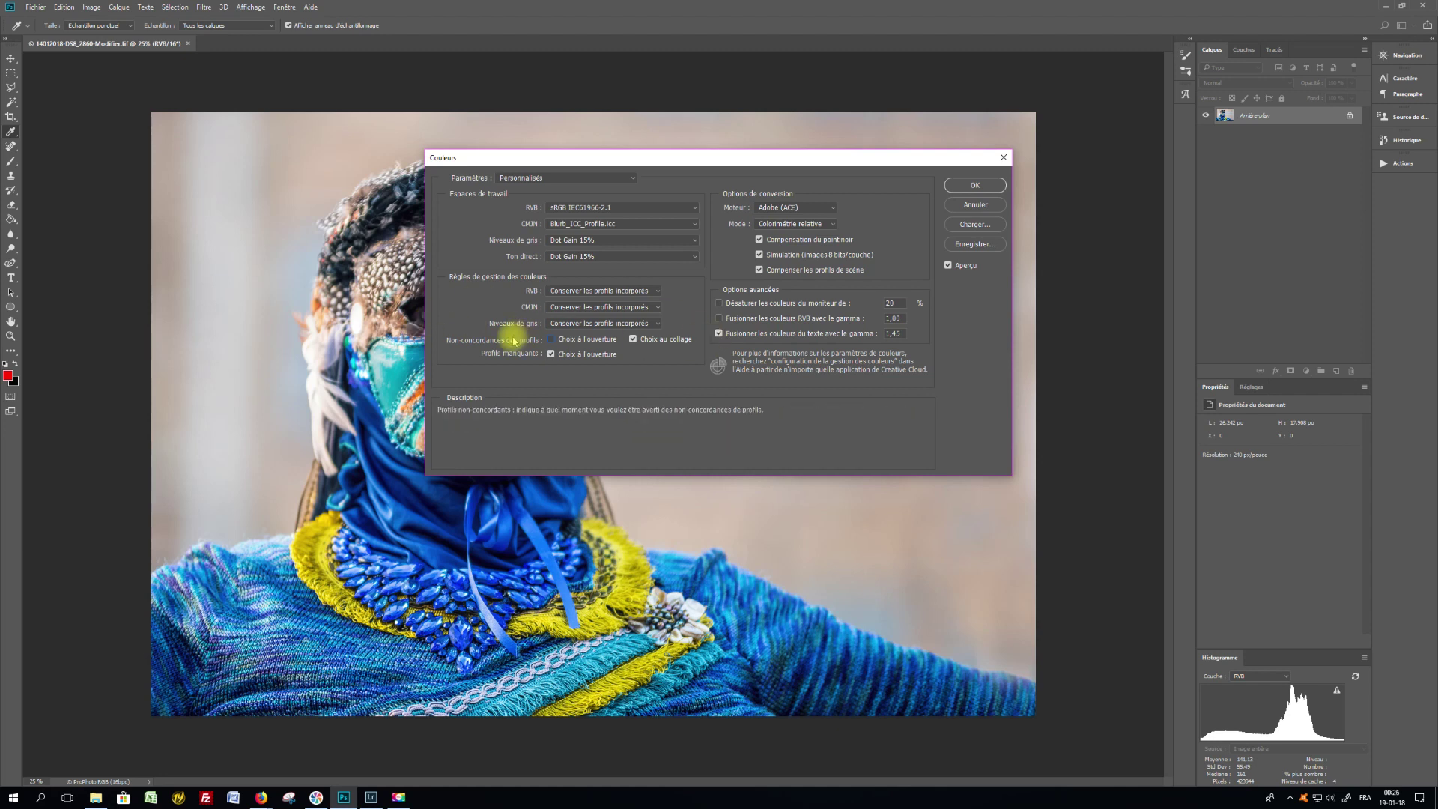
pyautogui.moveTo(635, 340)
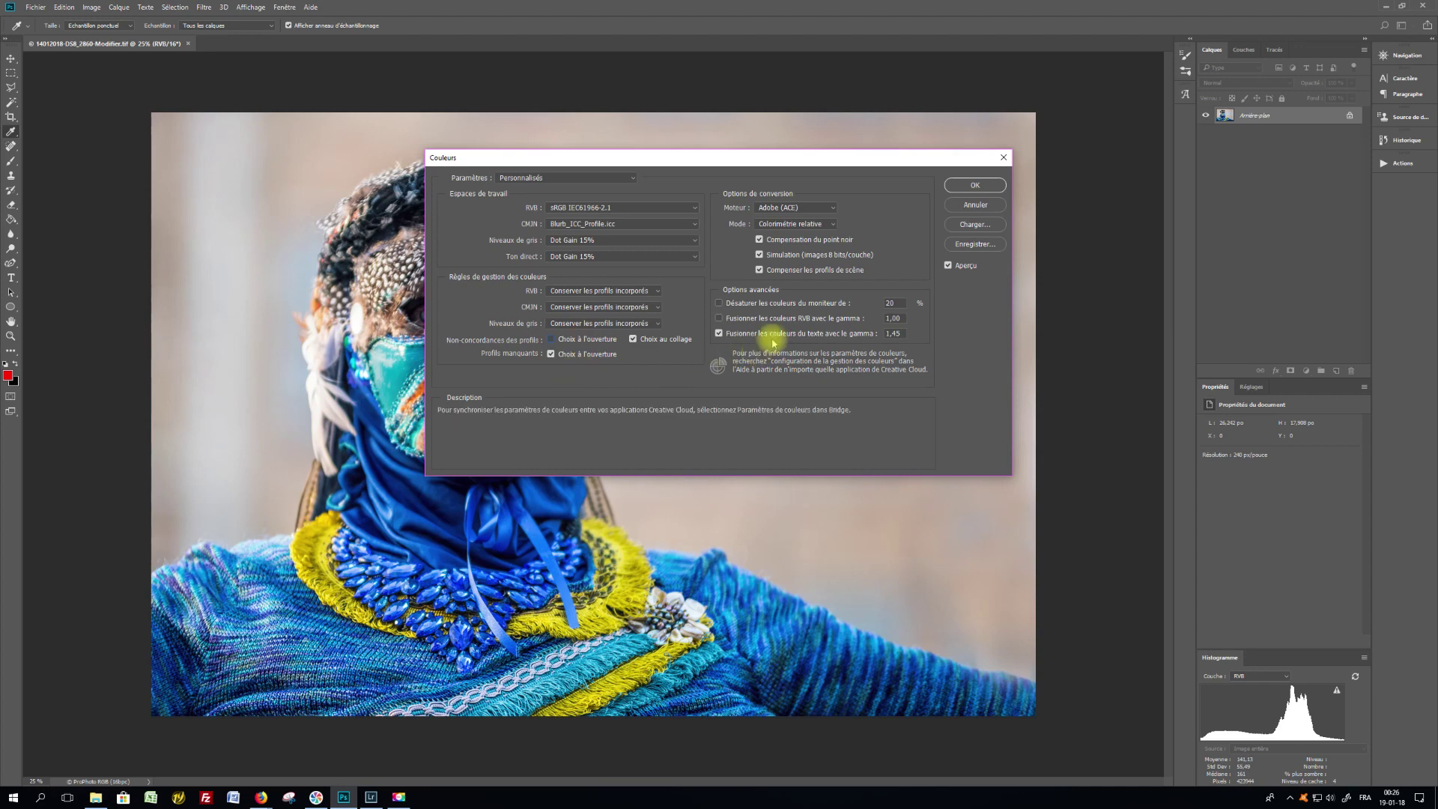
# Apply the colour settings, then in Save As keep the ProPhoto RGB profile embedded.
pyautogui.click(969, 208)
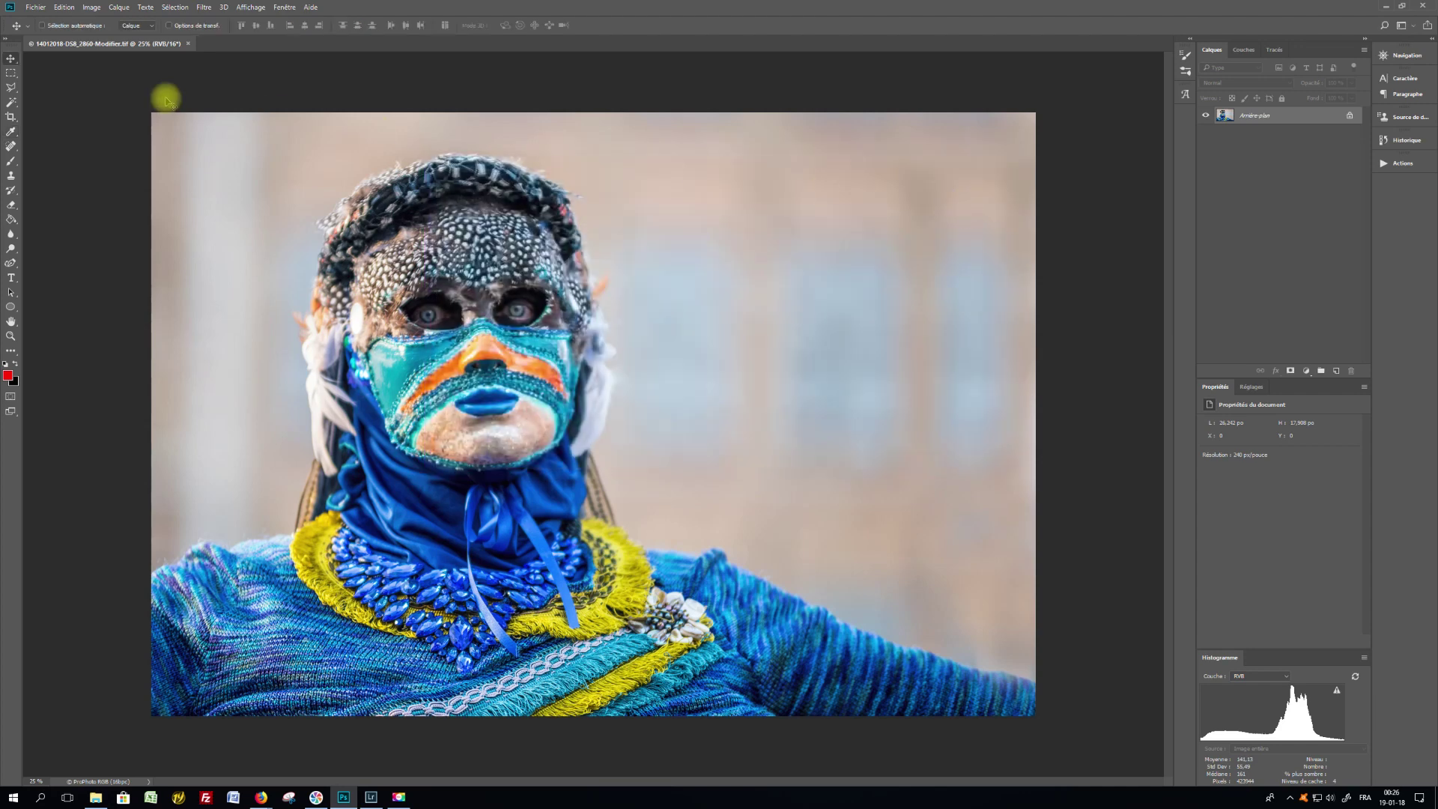
pyautogui.click(36, 9)
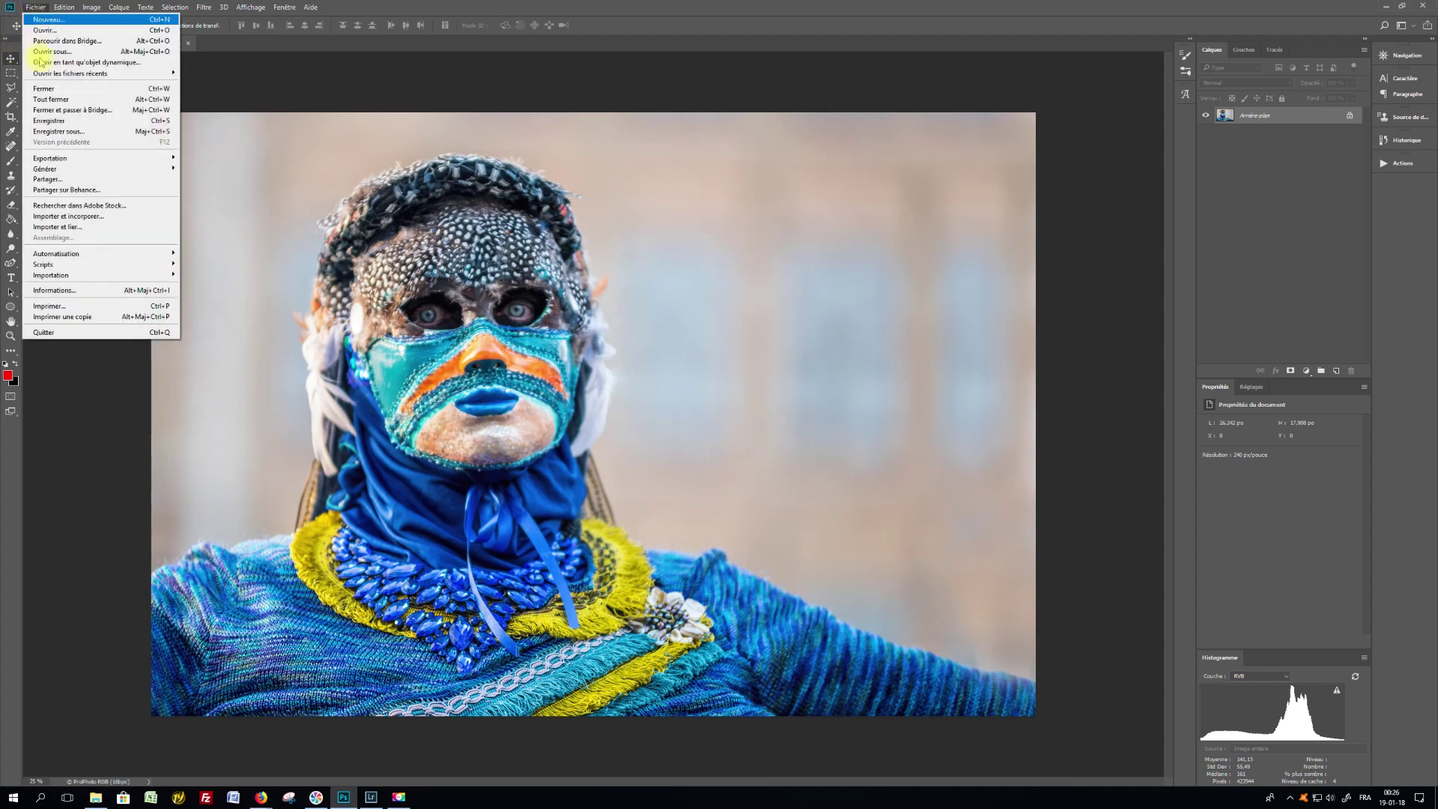
pyautogui.click(58, 131)
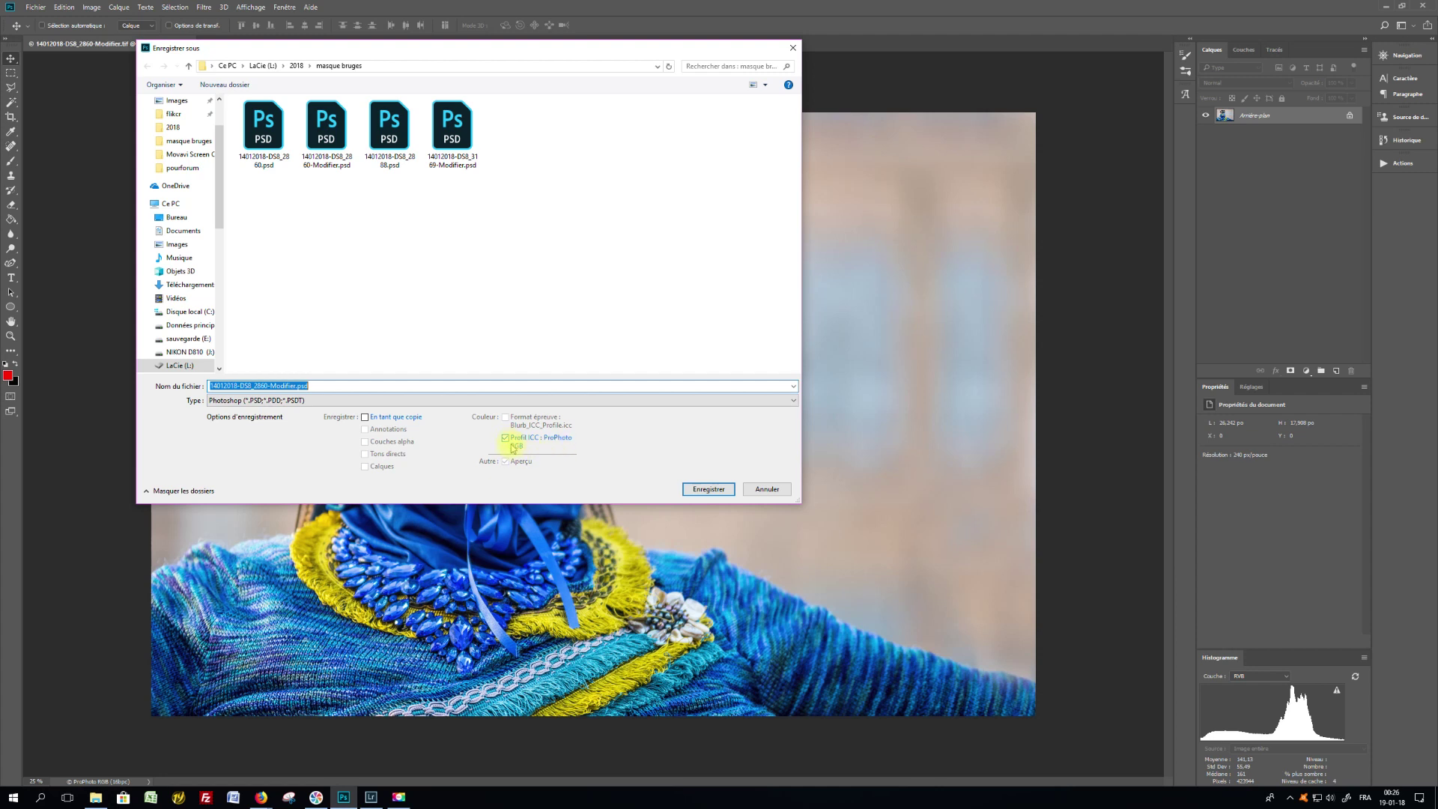
pyautogui.click(505, 438)
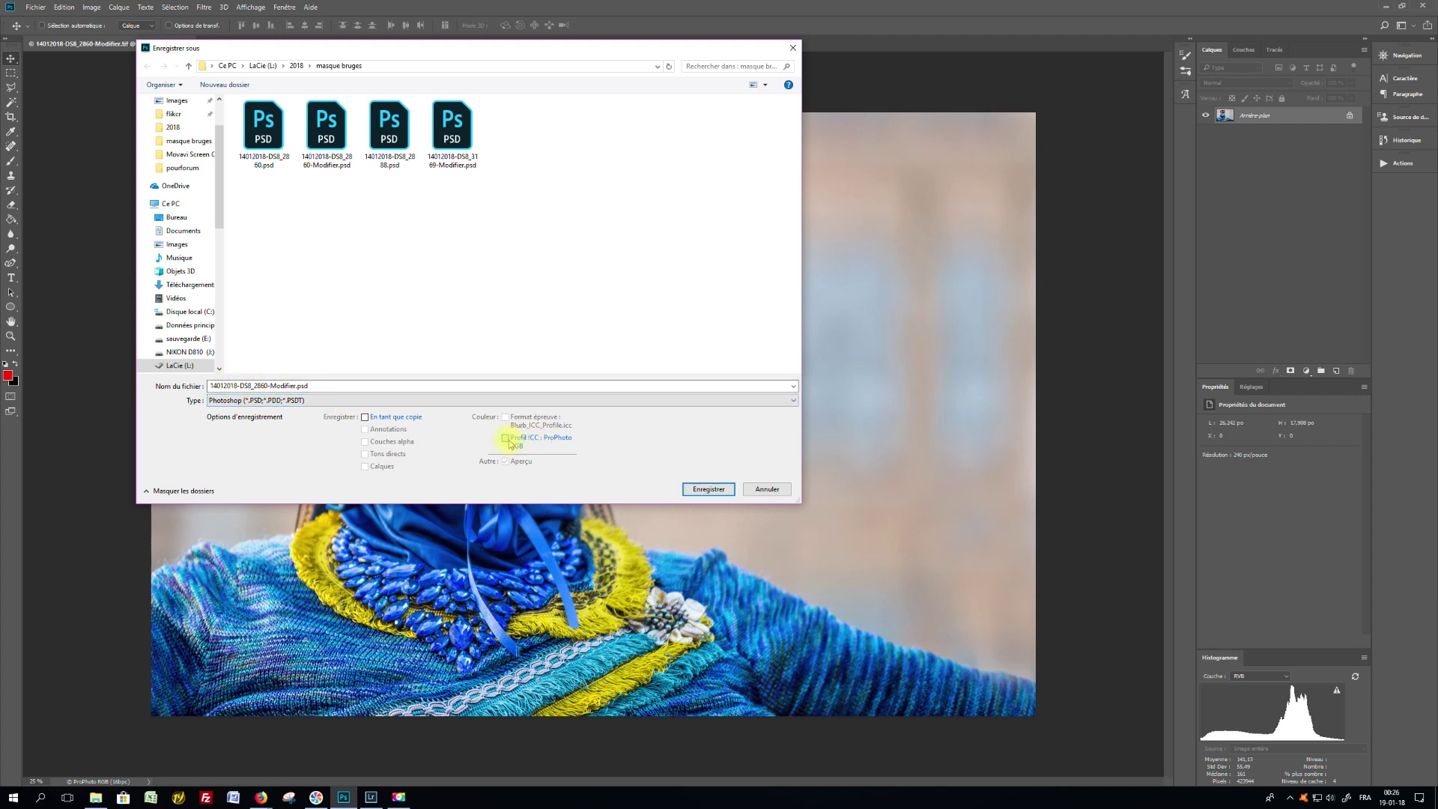
pyautogui.click(507, 440)
# Try saving under the current name, decline replacing the existing file, and cancel.
pyautogui.click(710, 490)
pyautogui.click(710, 491)
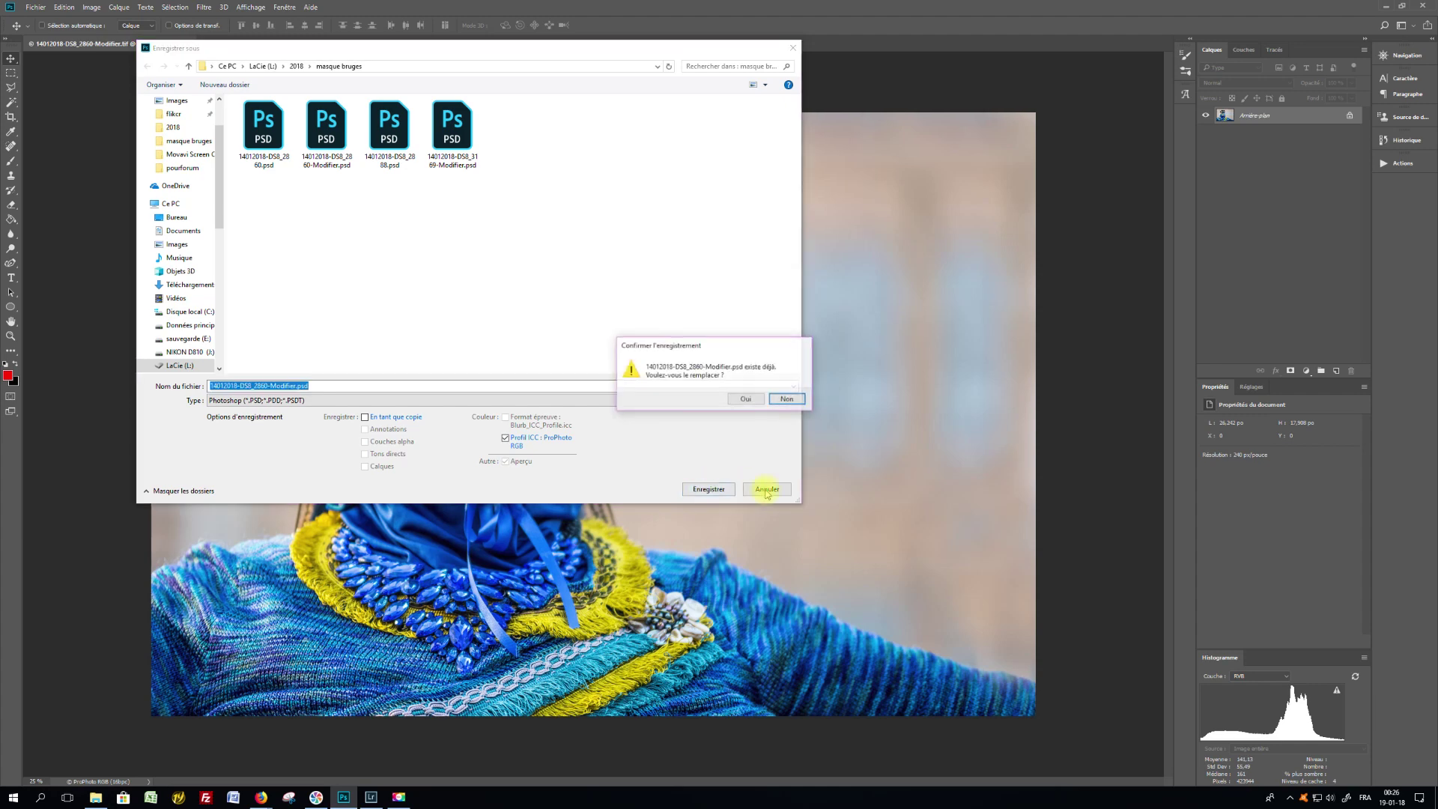
pyautogui.click(789, 399)
pyautogui.click(765, 489)
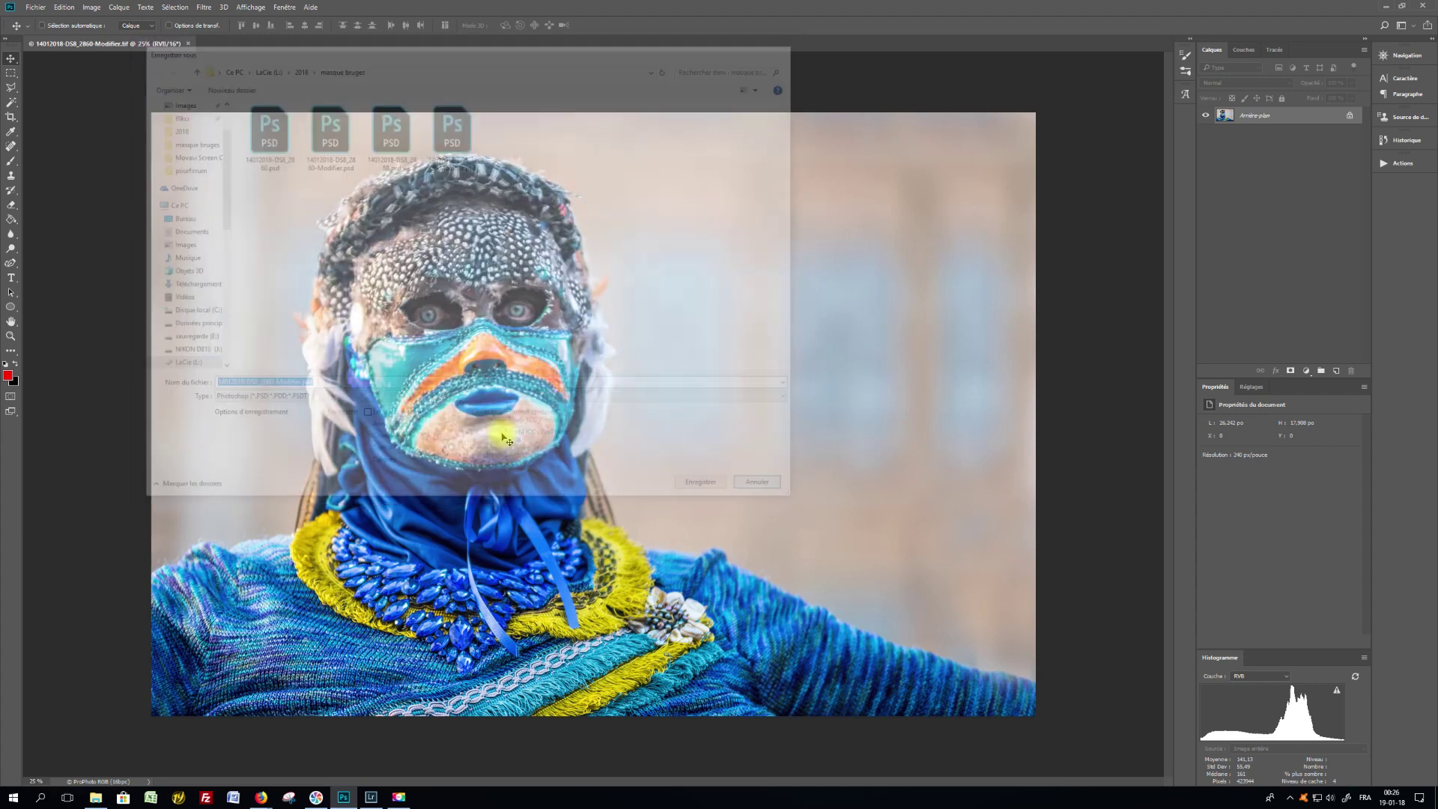
pyautogui.click(64, 7)
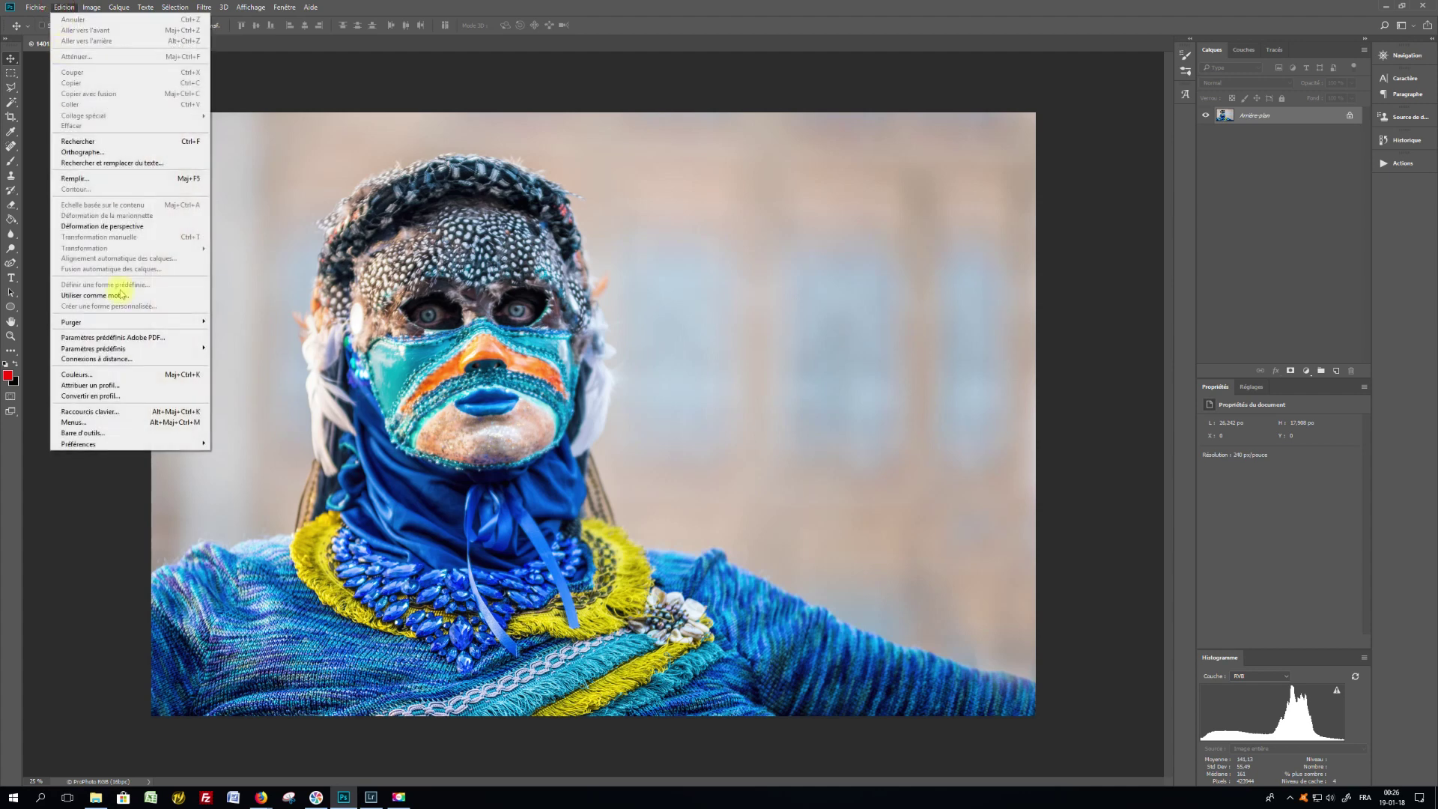
pyautogui.click(119, 374)
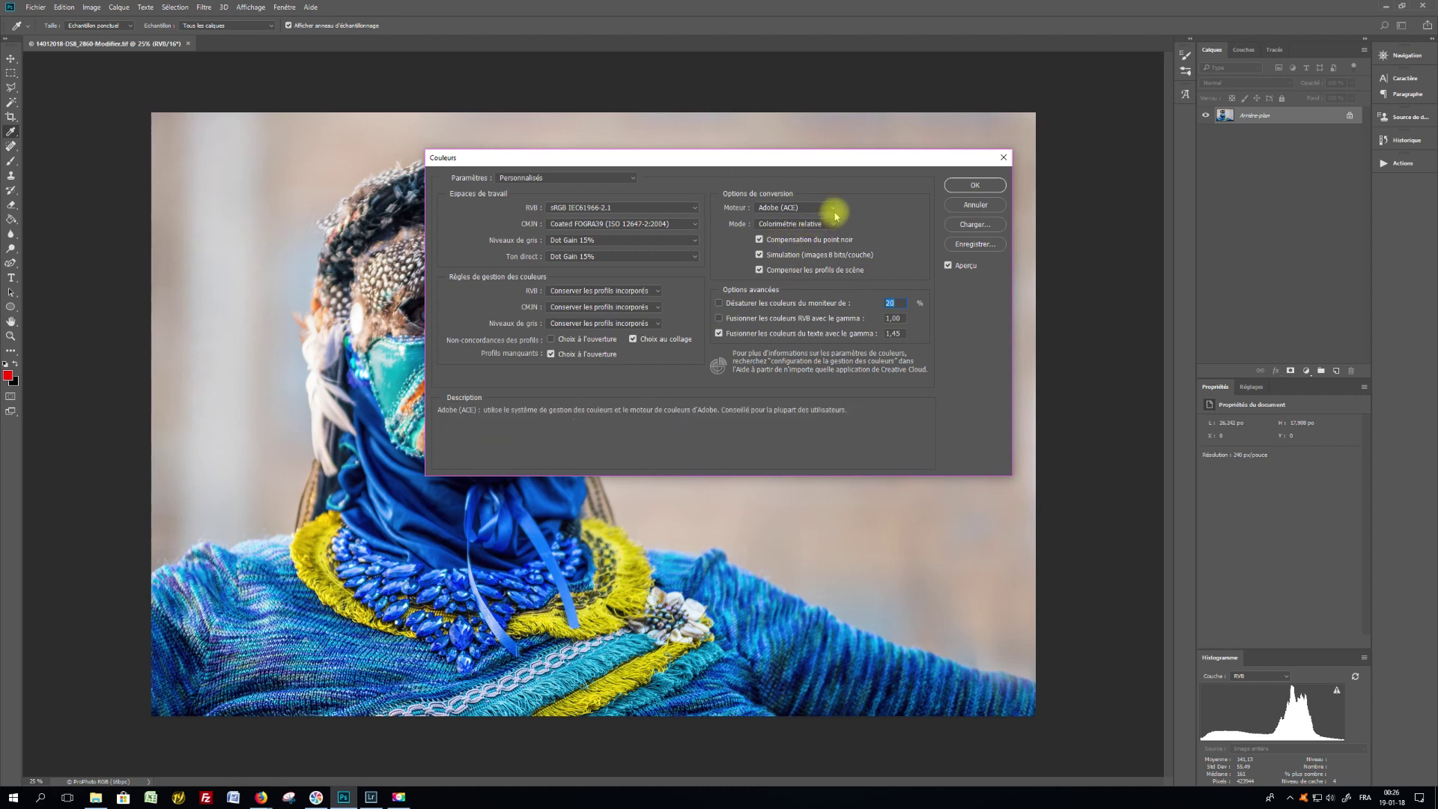
pyautogui.click(830, 207)
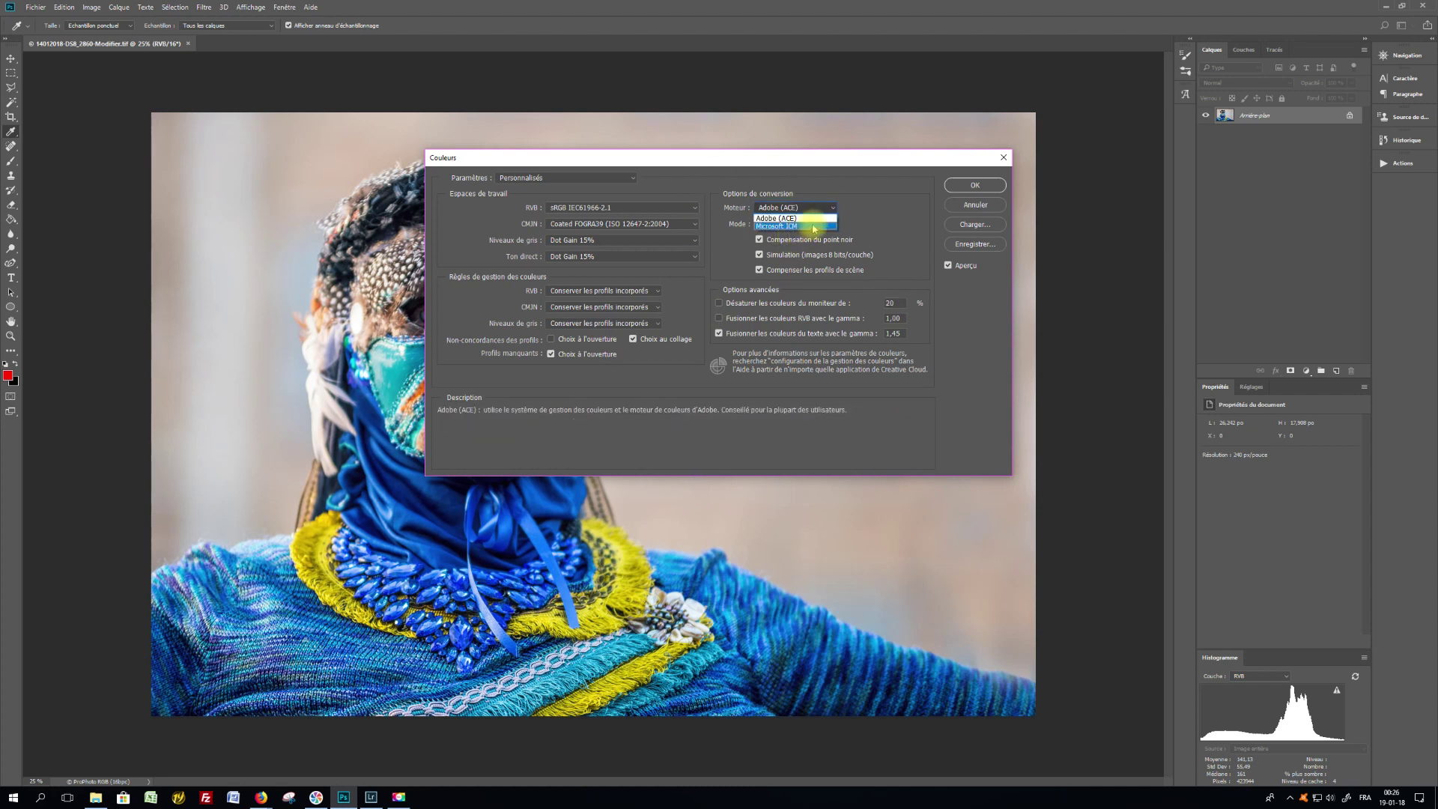
pyautogui.click(819, 219)
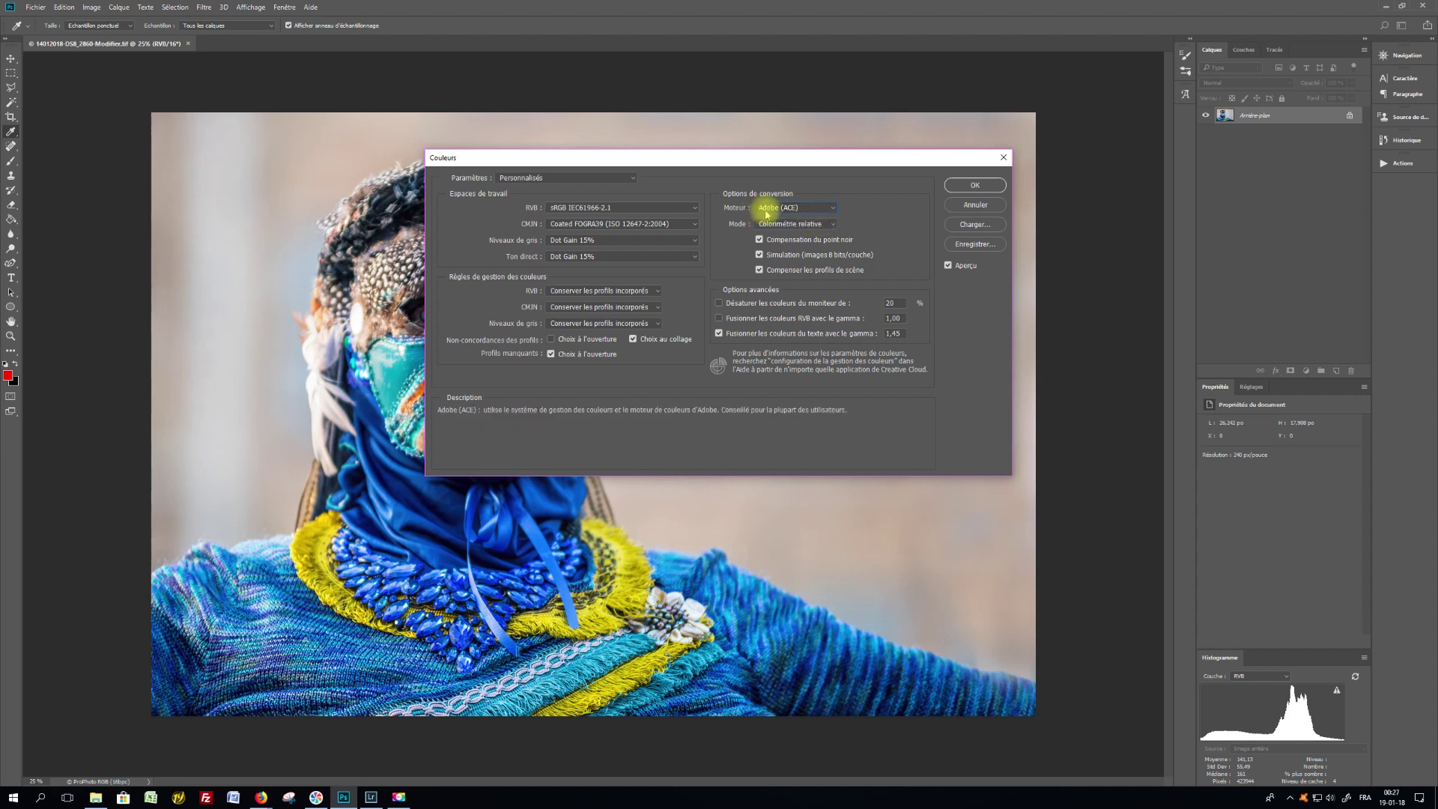
pyautogui.click(832, 225)
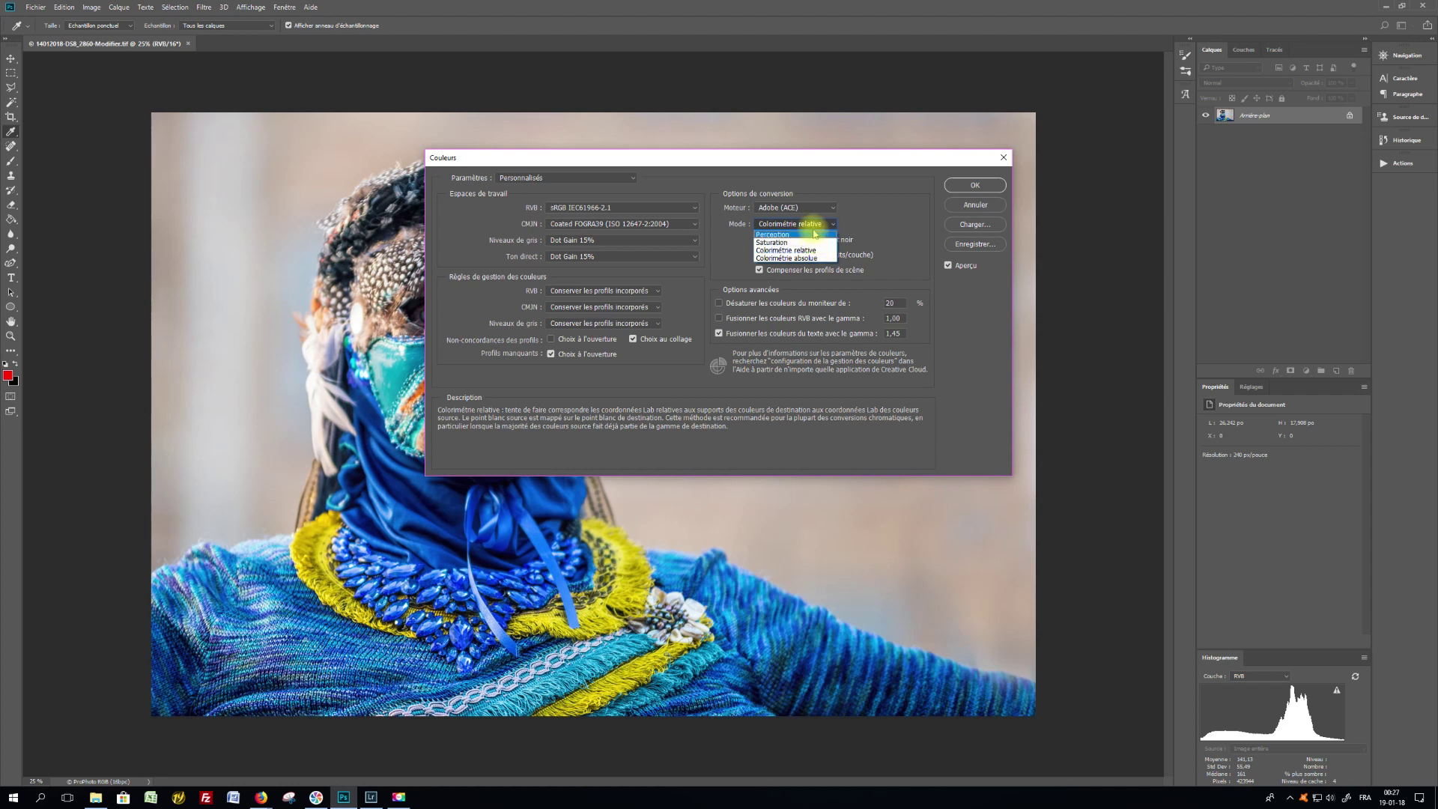
pyautogui.click(766, 176)
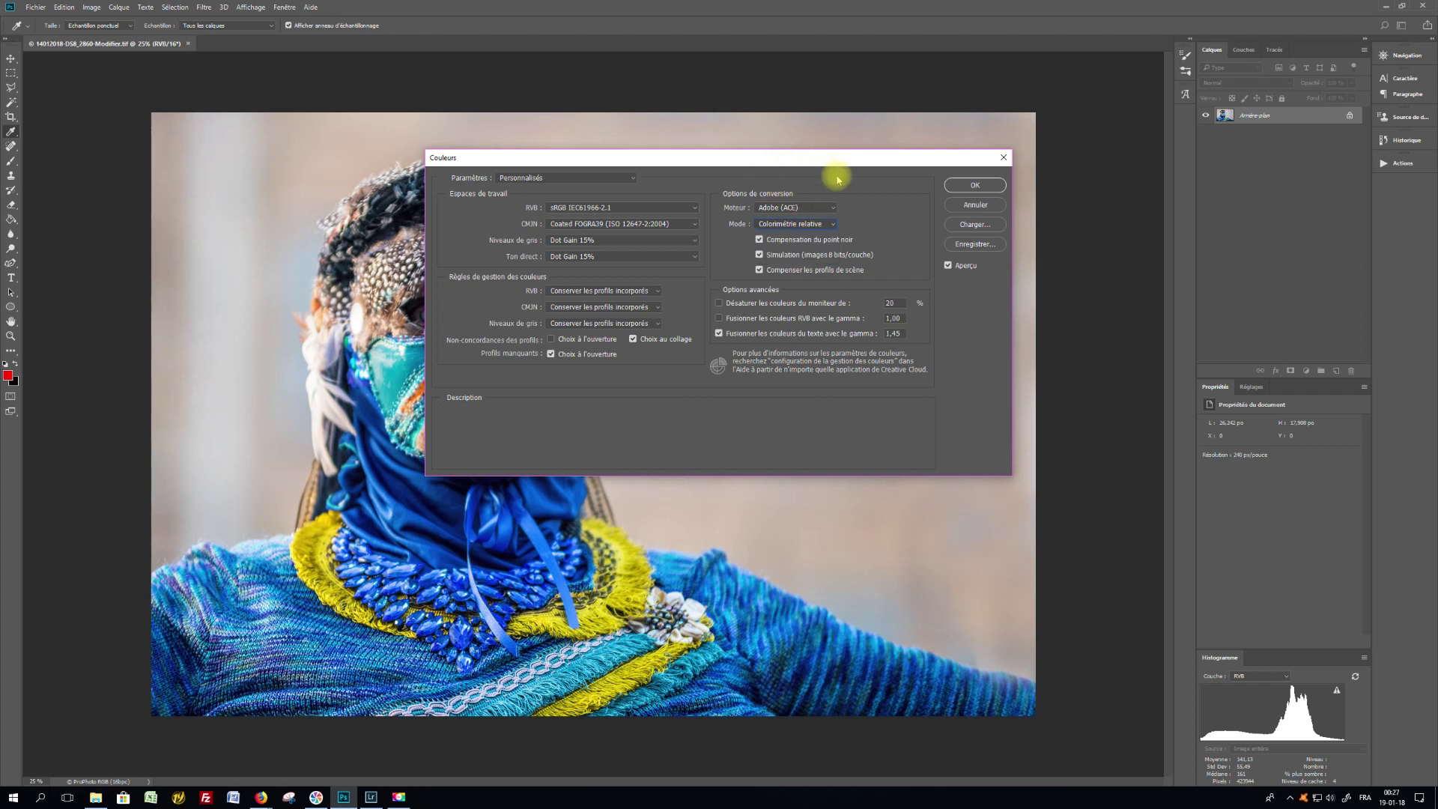
pyautogui.click(976, 204)
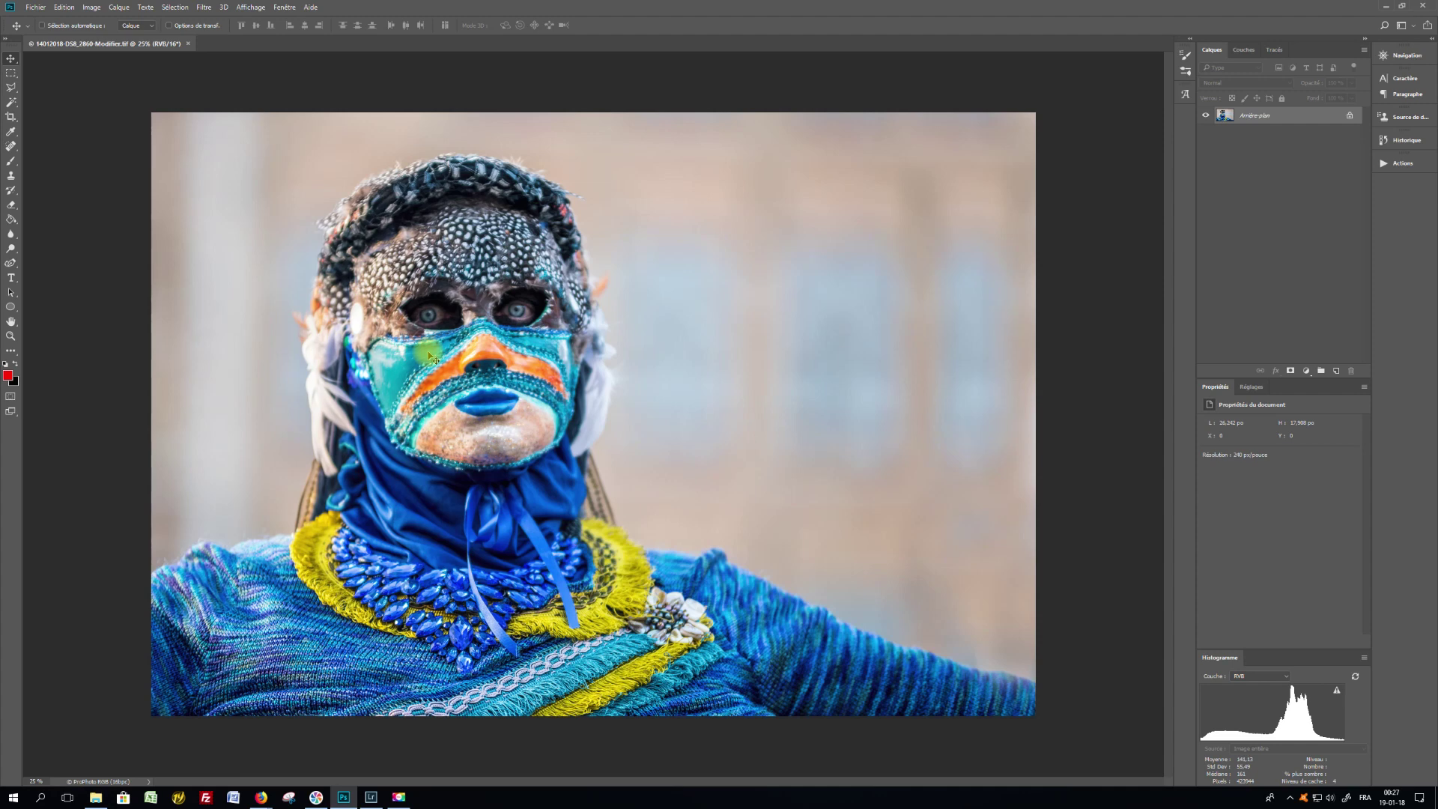
# Reopen Color Settings with Moteur Adobe (ACE) and Colorimétrie relative intent, after briefly trying Perception.
pyautogui.click(64, 6)
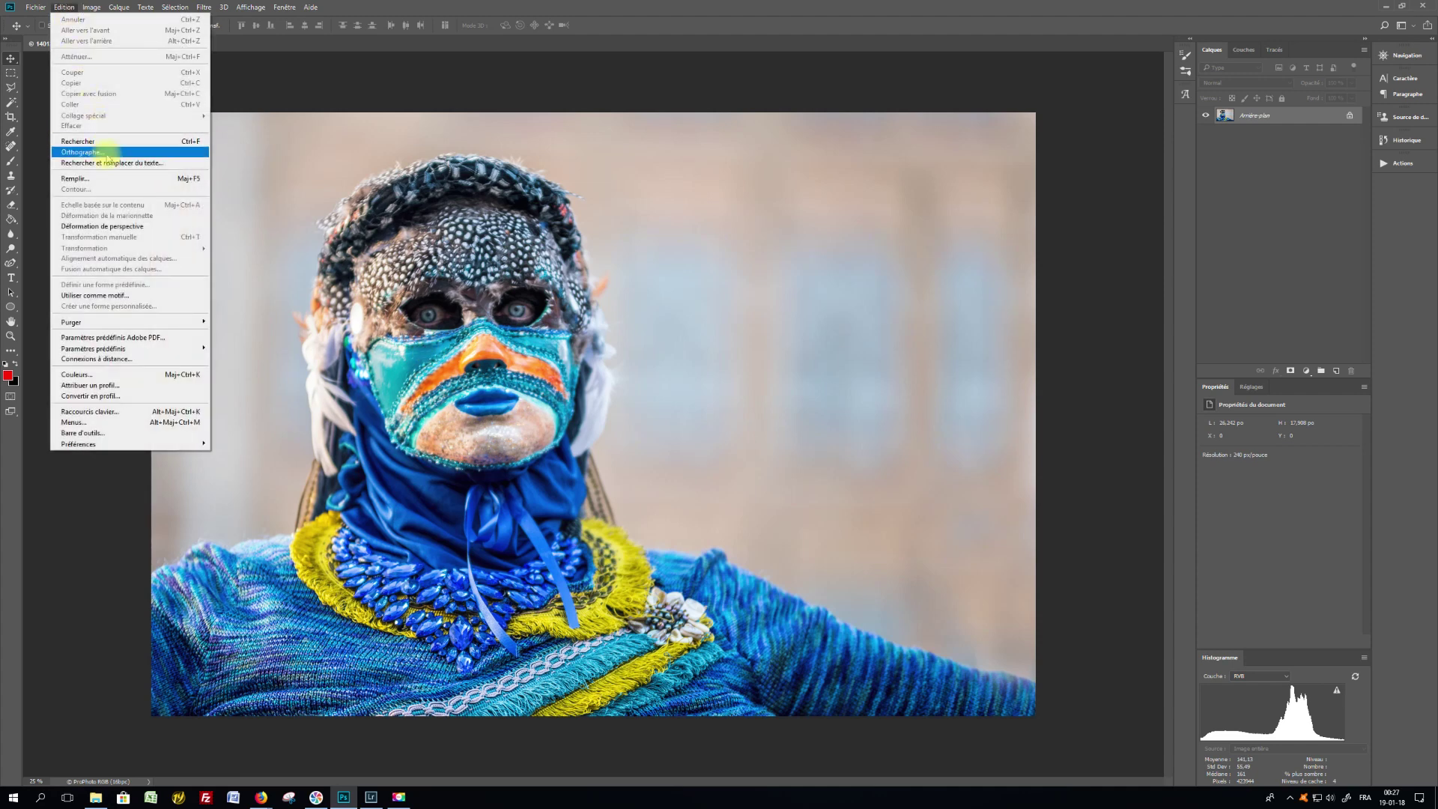
pyautogui.click(144, 374)
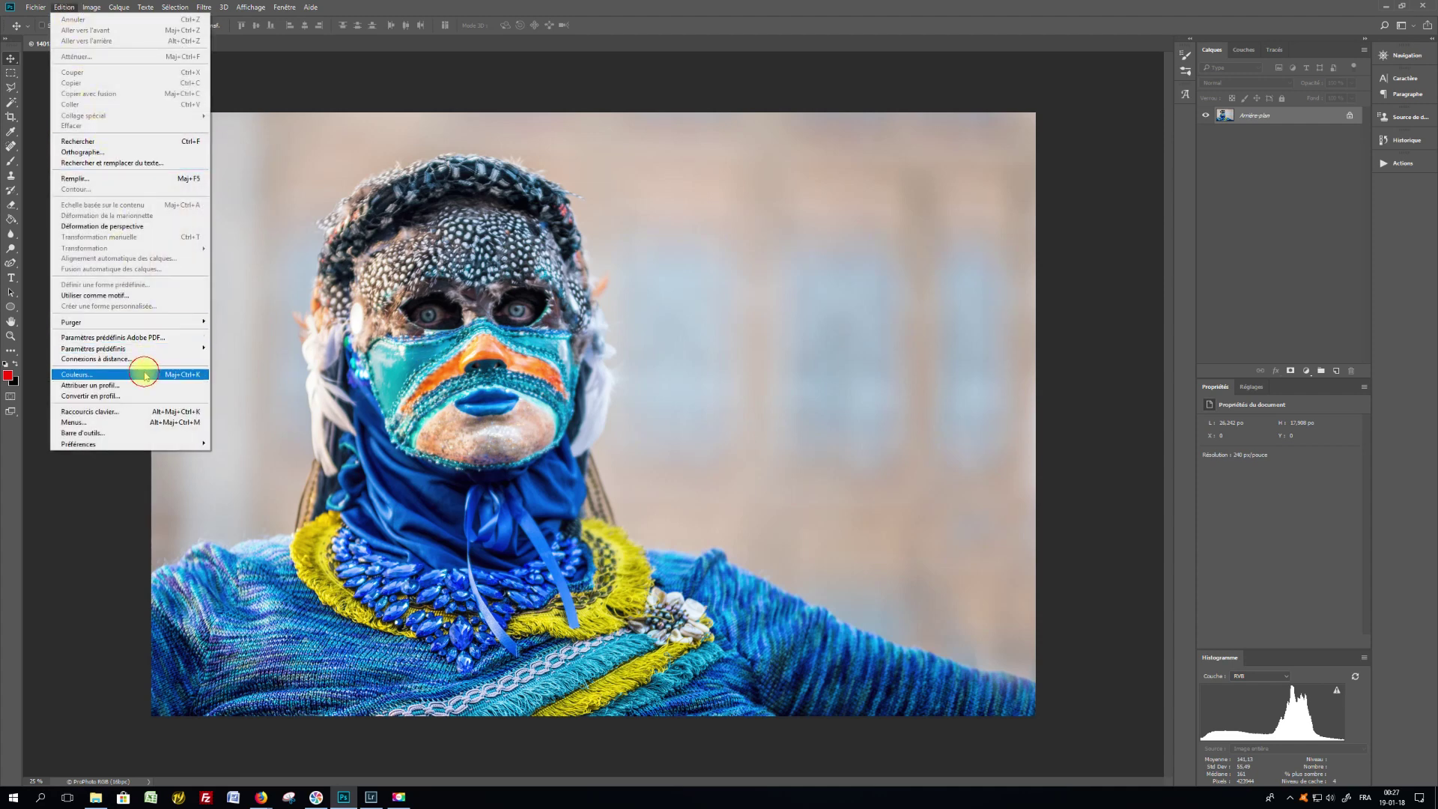
pyautogui.click(826, 207)
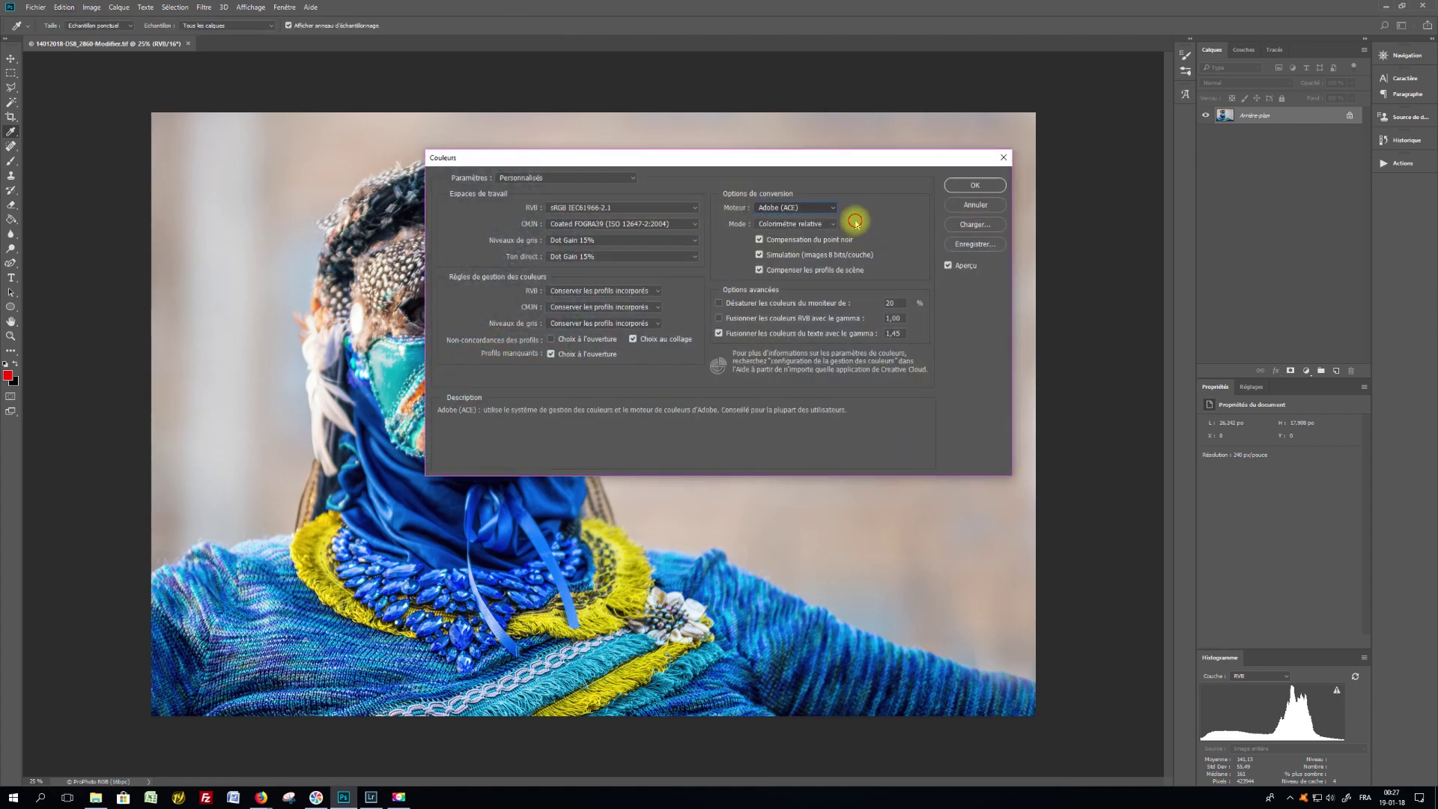
pyautogui.click(830, 223)
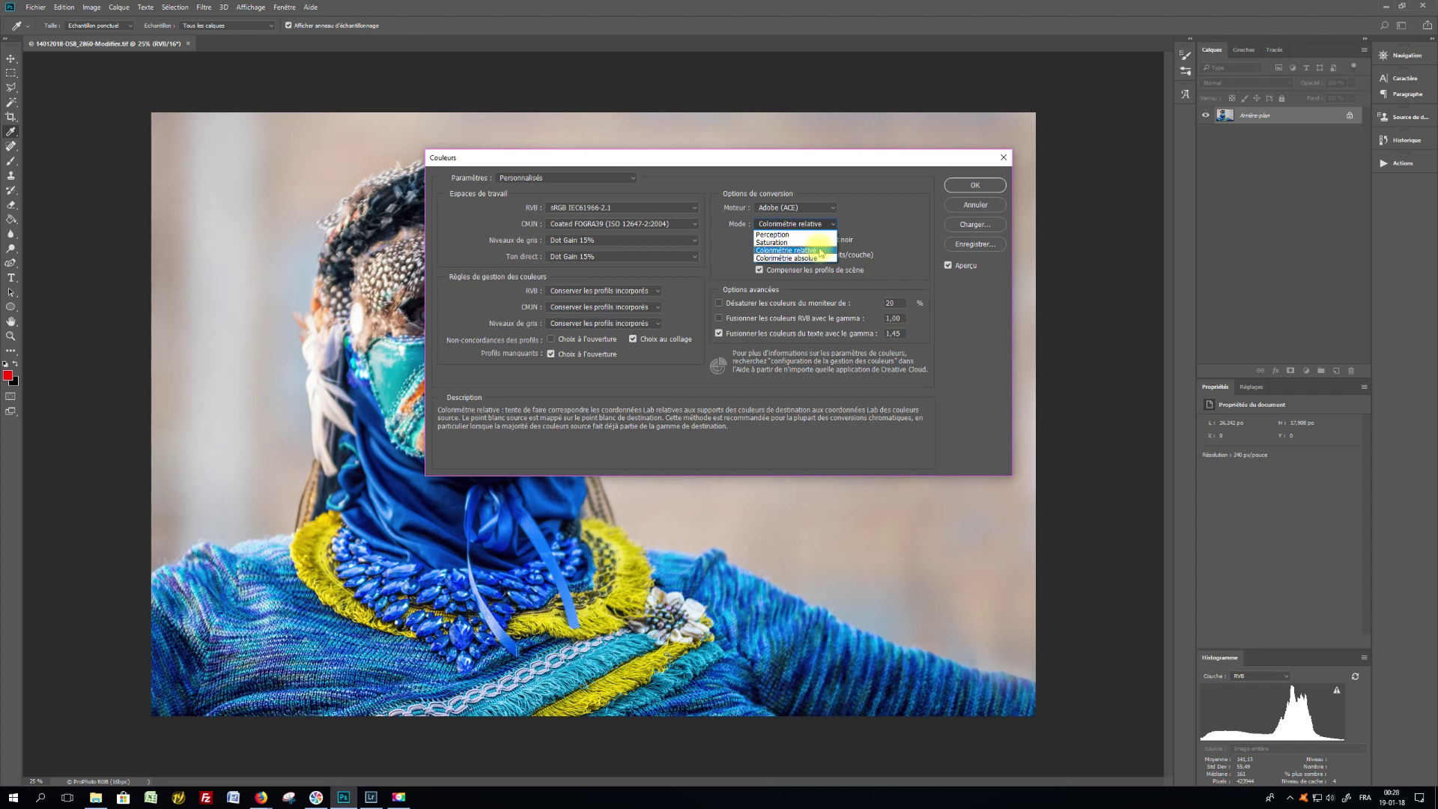
pyautogui.click(806, 235)
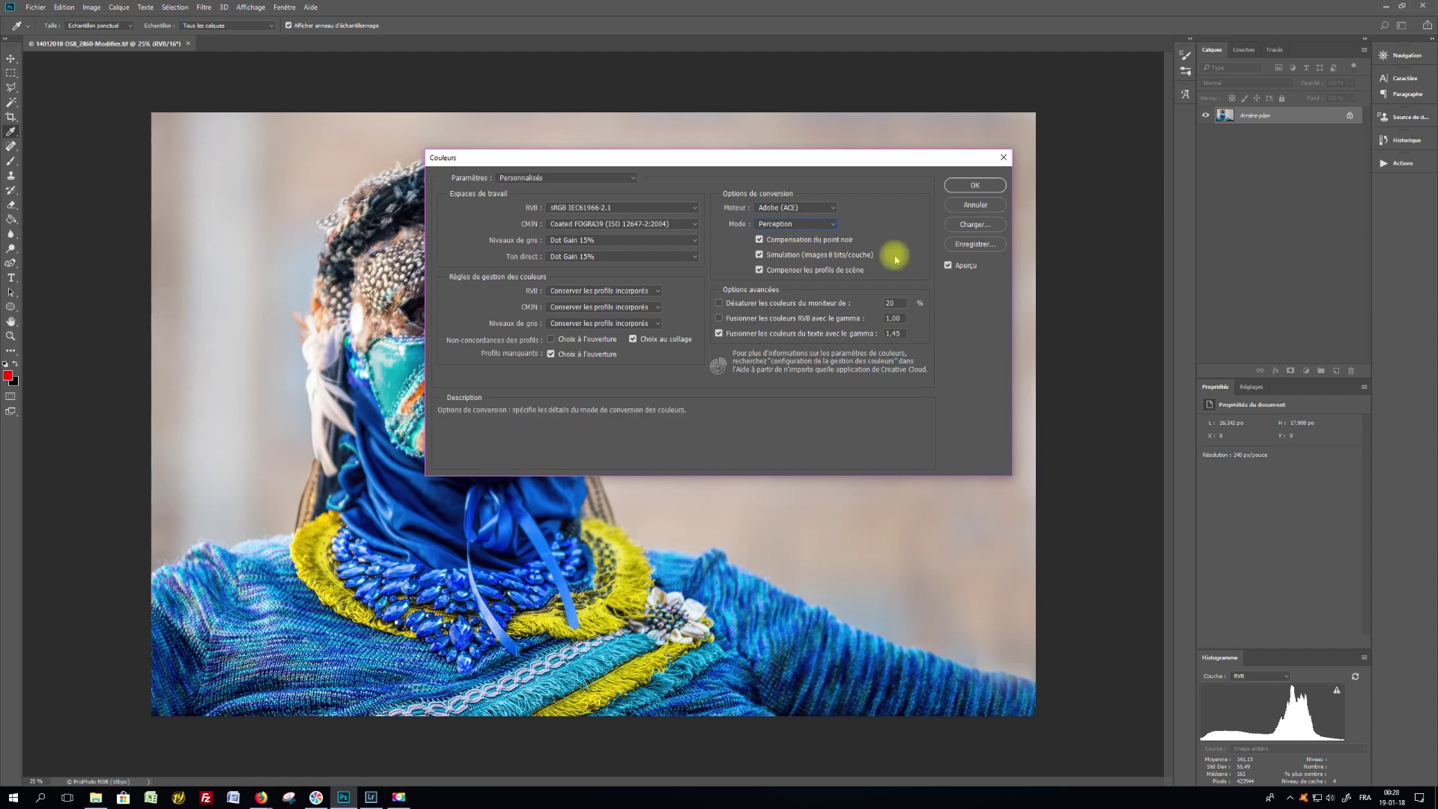
pyautogui.click(820, 224)
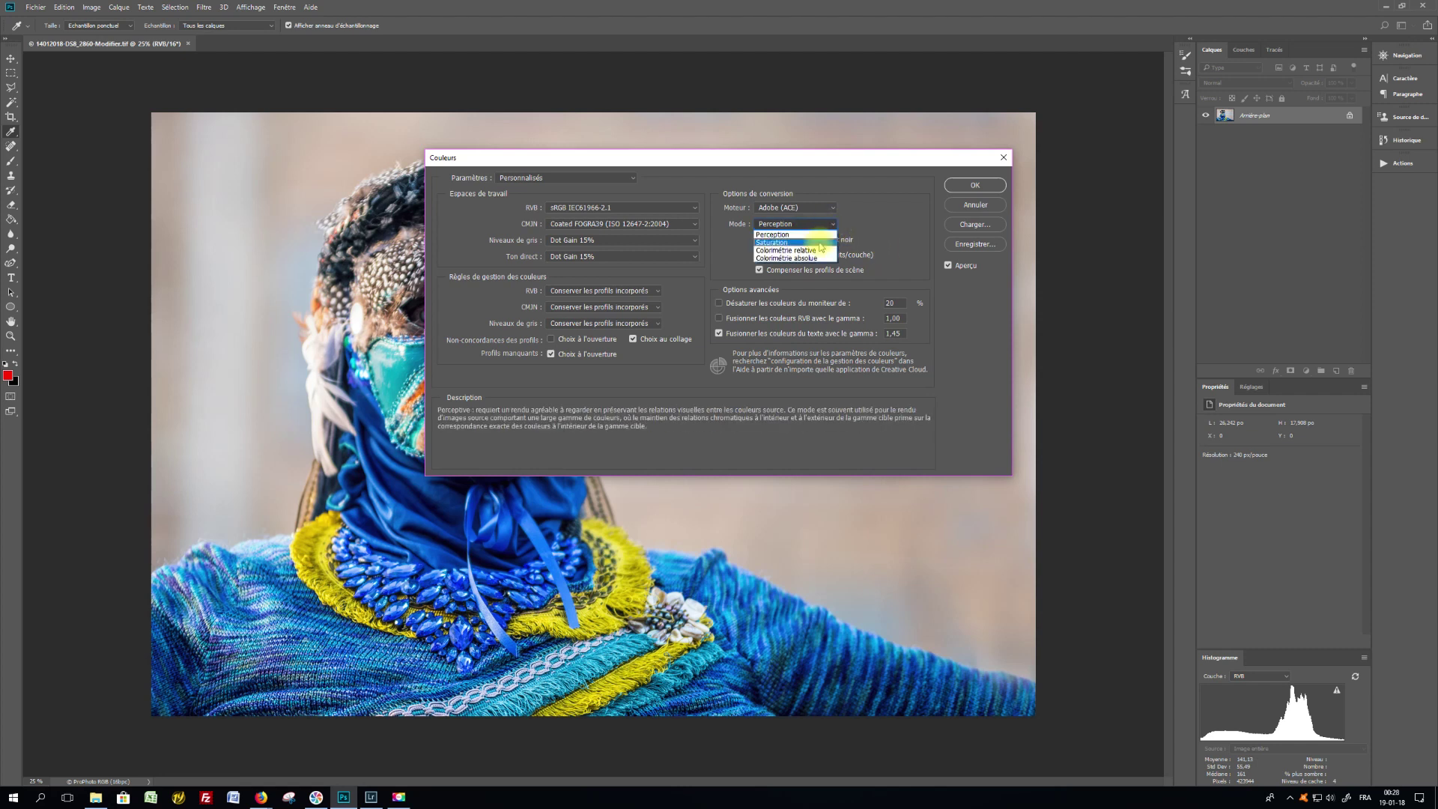
pyautogui.click(822, 251)
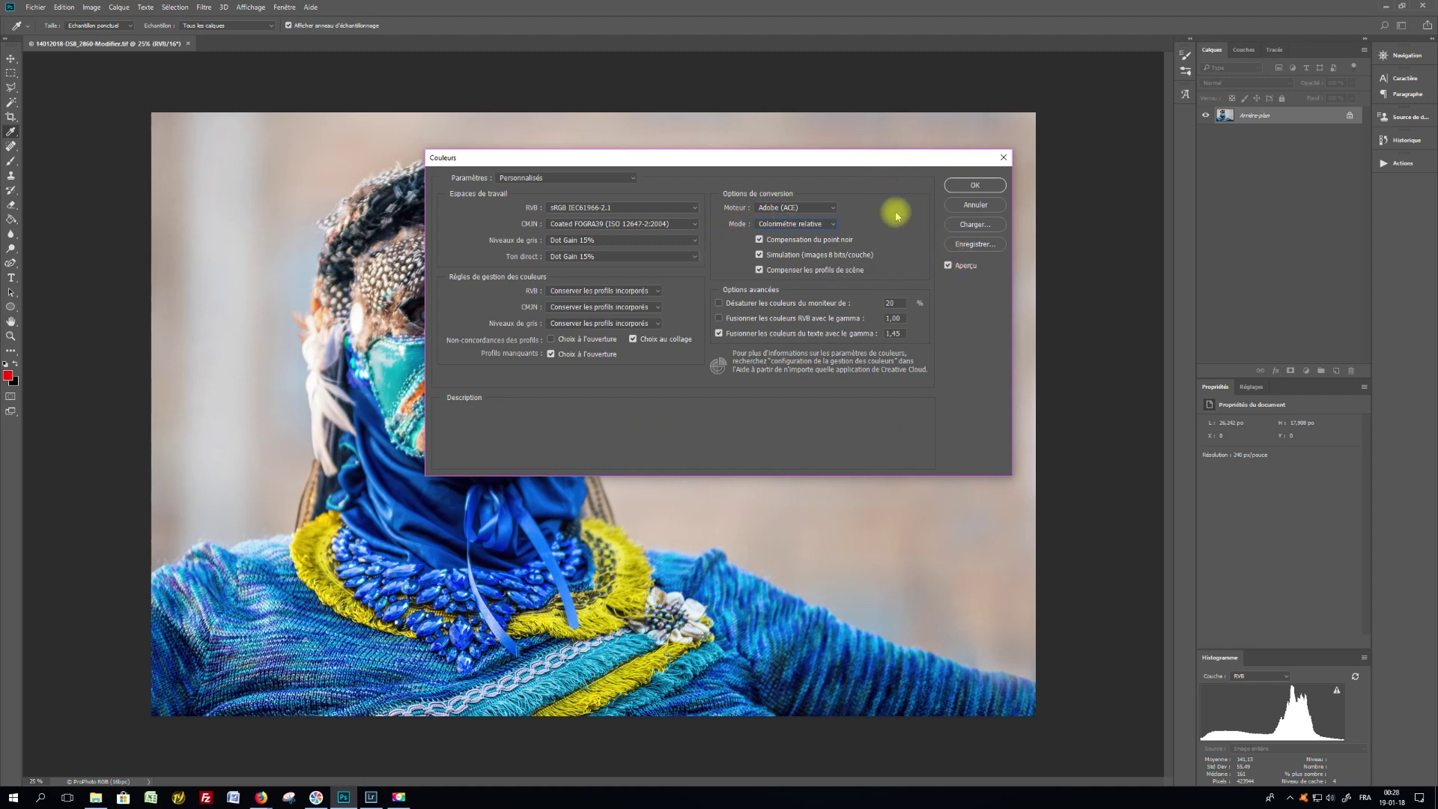
pyautogui.moveTo(796, 223)
pyautogui.click(834, 225)
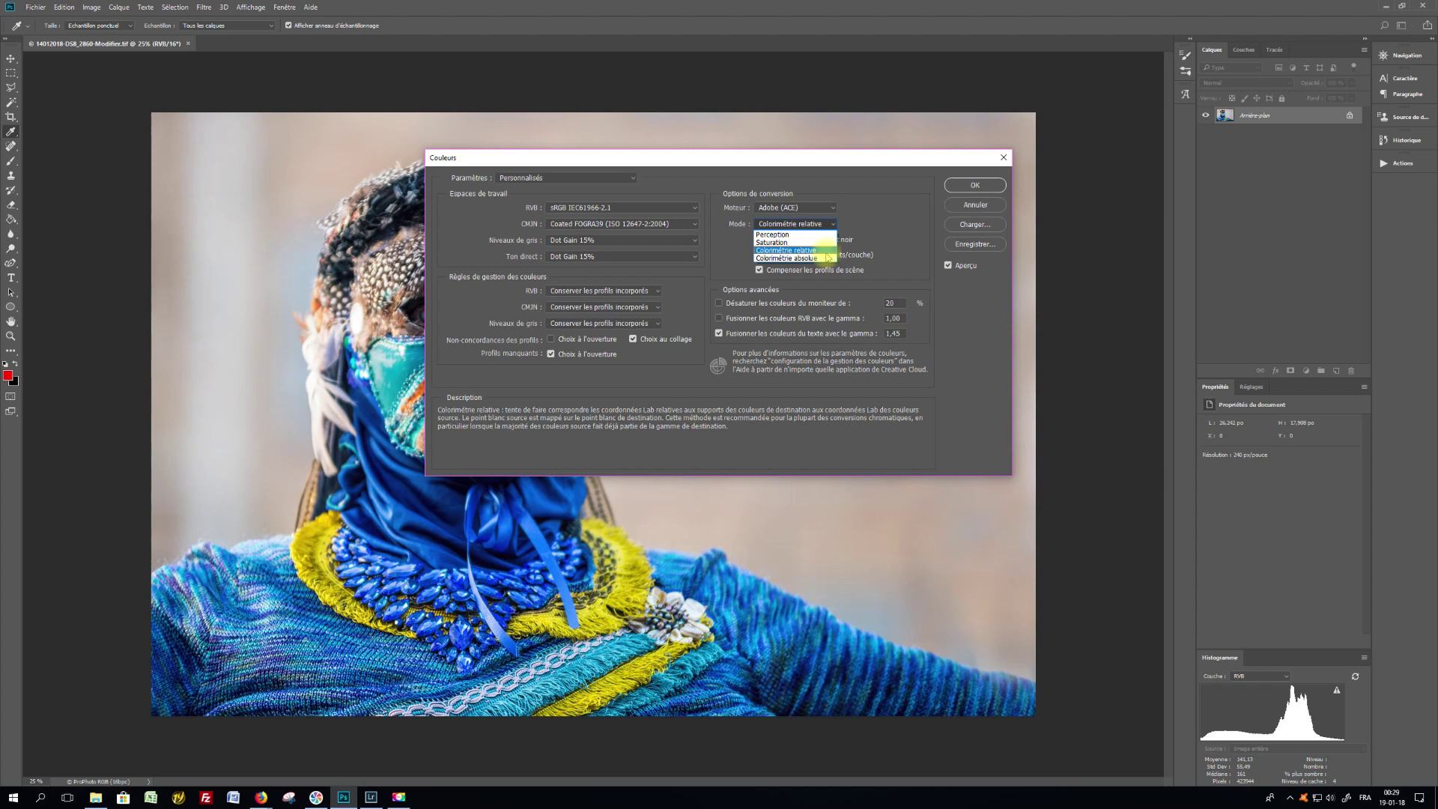
pyautogui.click(824, 250)
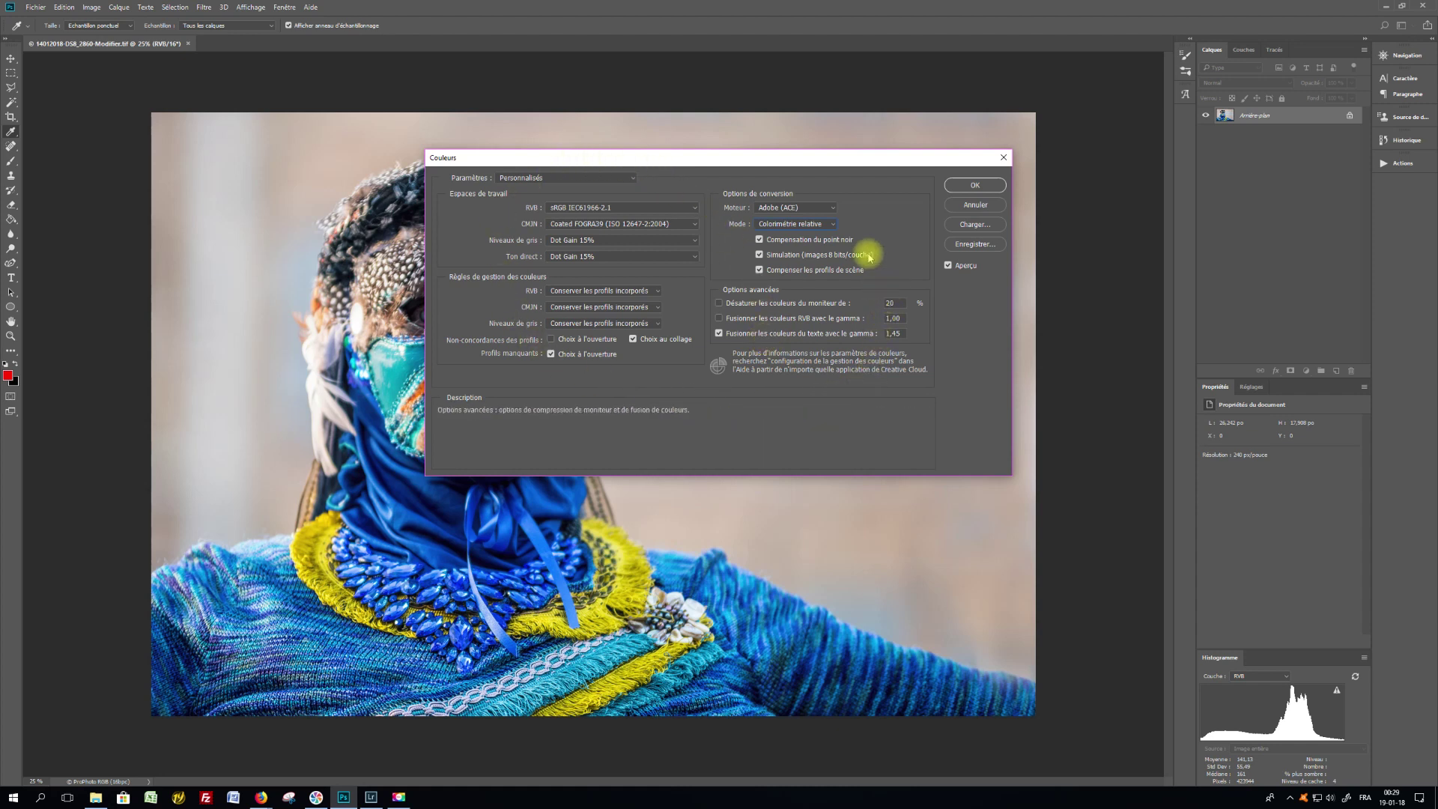
pyautogui.moveTo(955, 308)
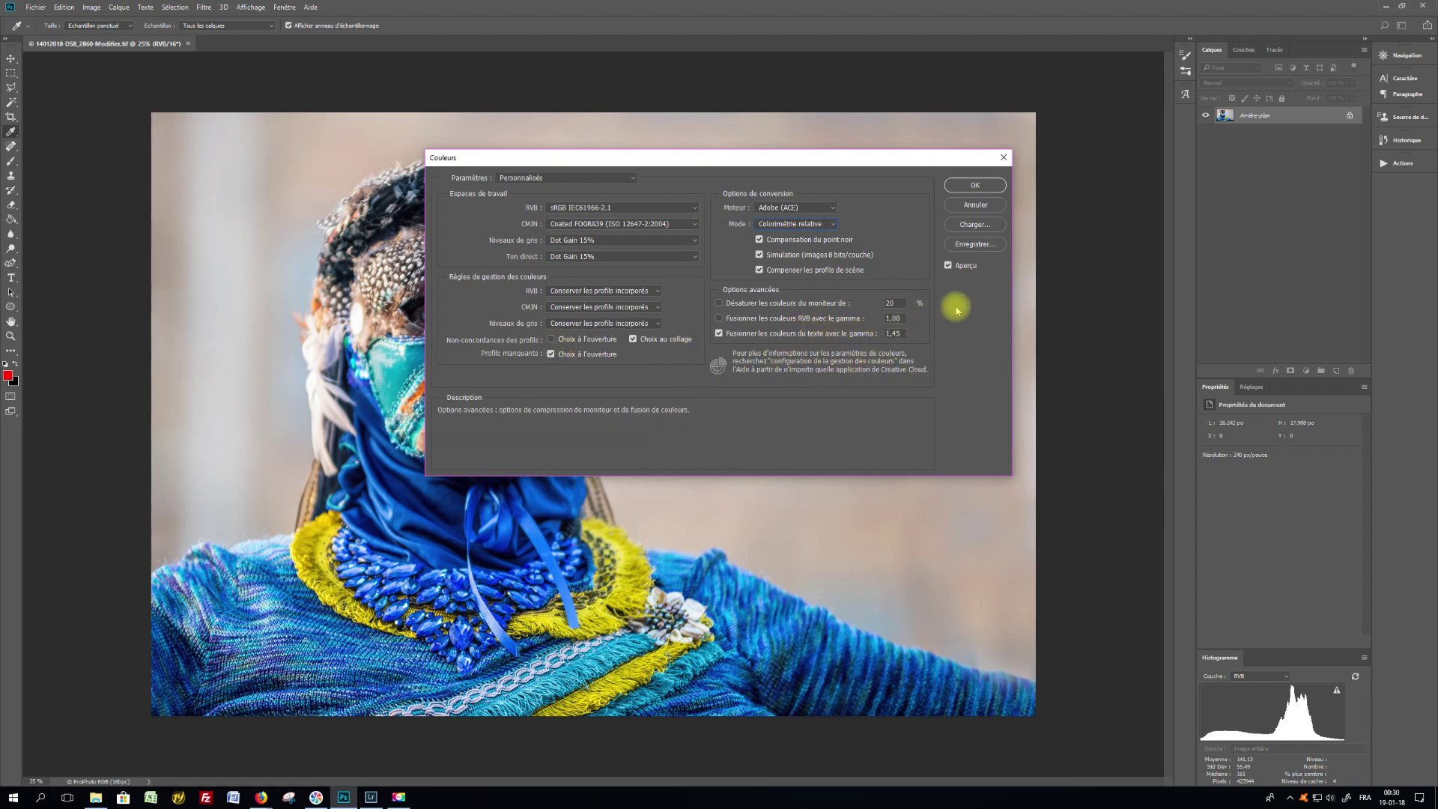
# Save the colour settings as preset 'Blurb' with the description 'pour travailler des images'.
pyautogui.click(973, 244)
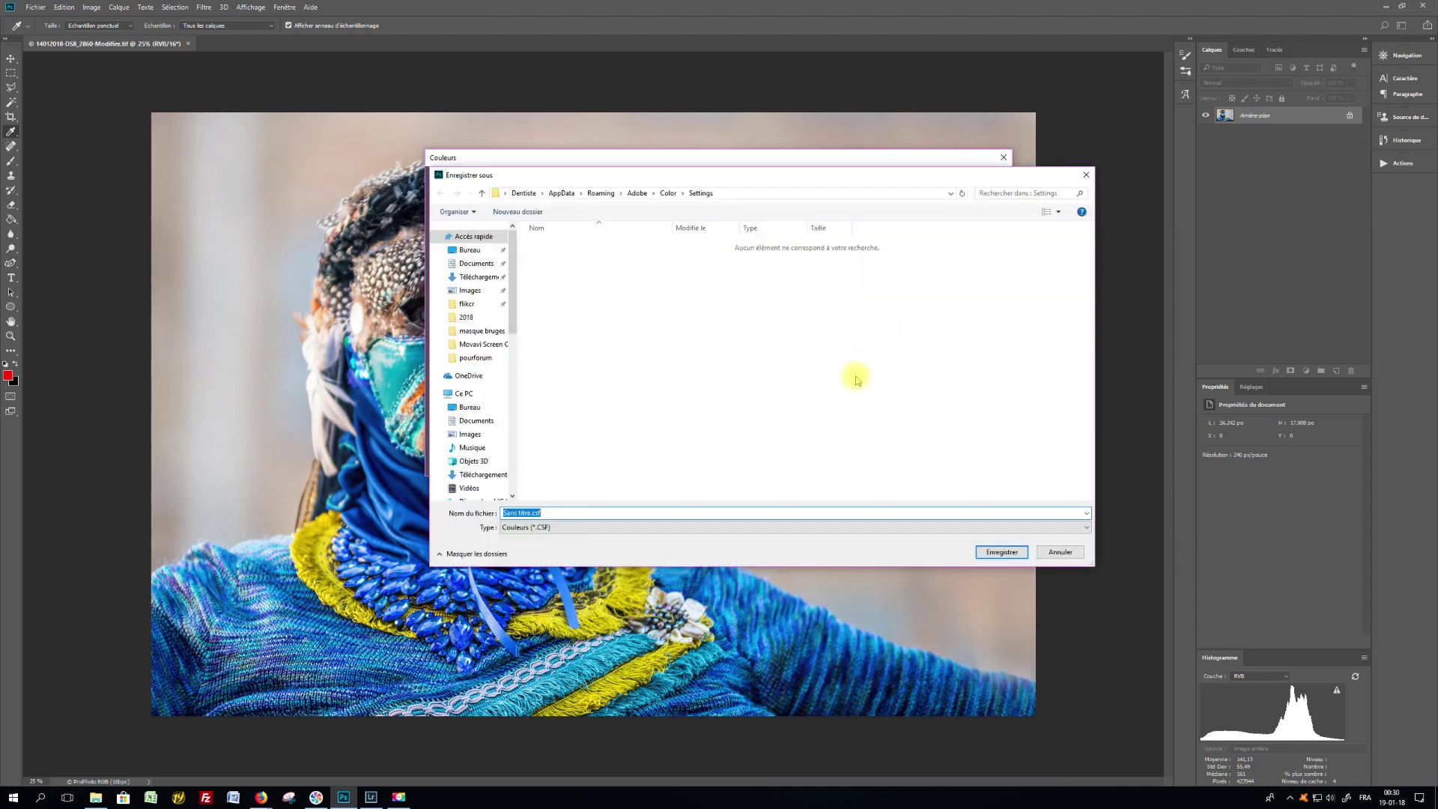
pyautogui.write('B')
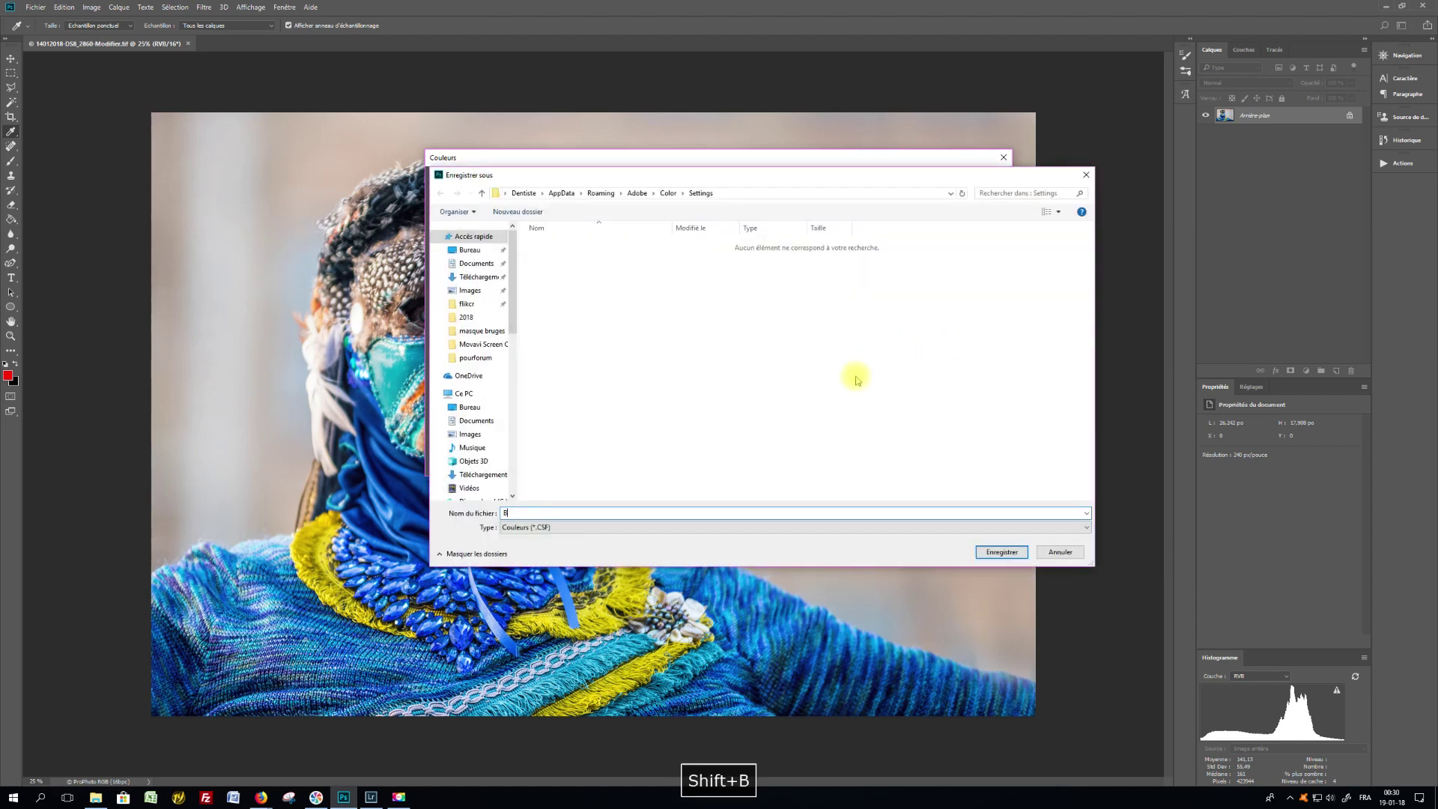
pyautogui.write('lur')
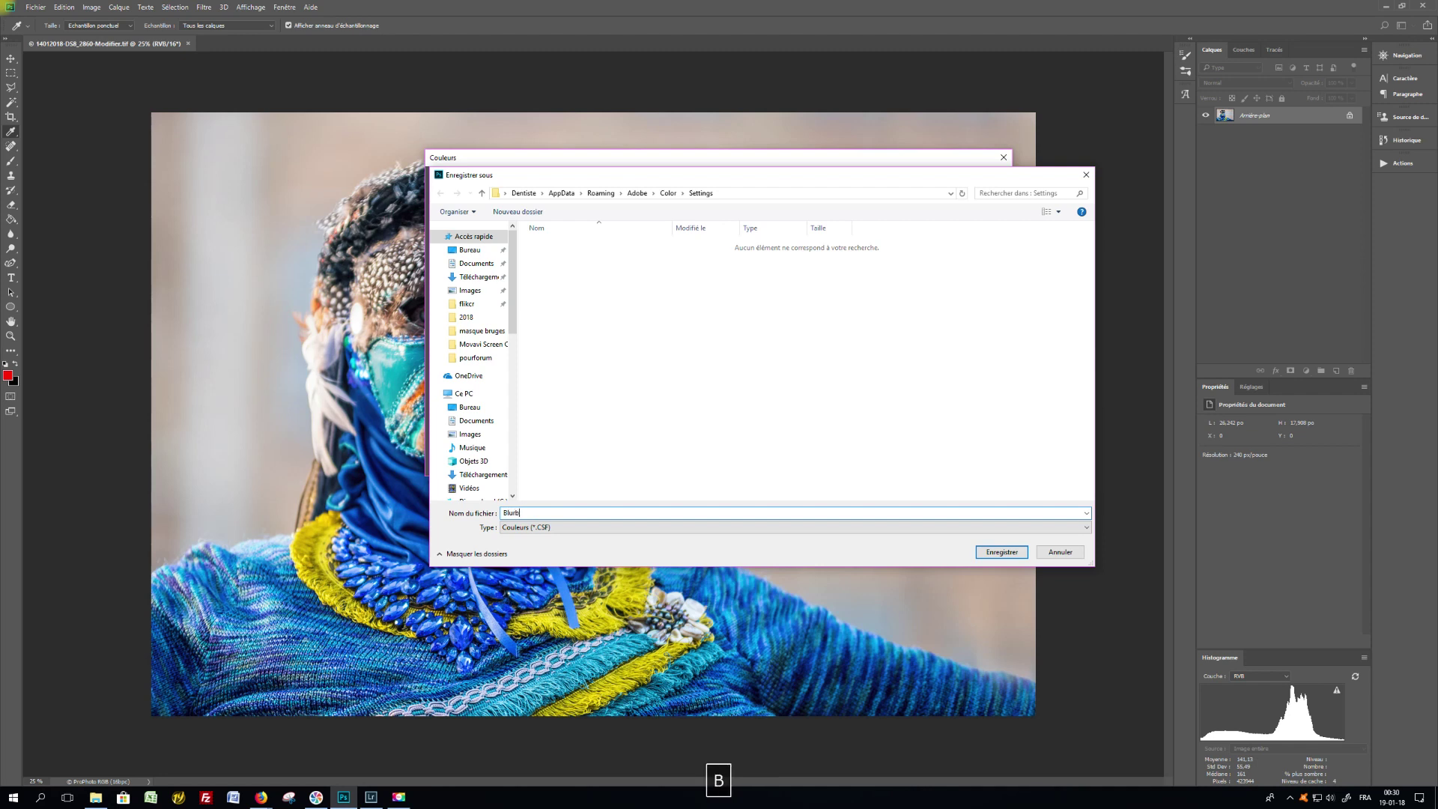
pyautogui.write('b')
pyautogui.click(1003, 552)
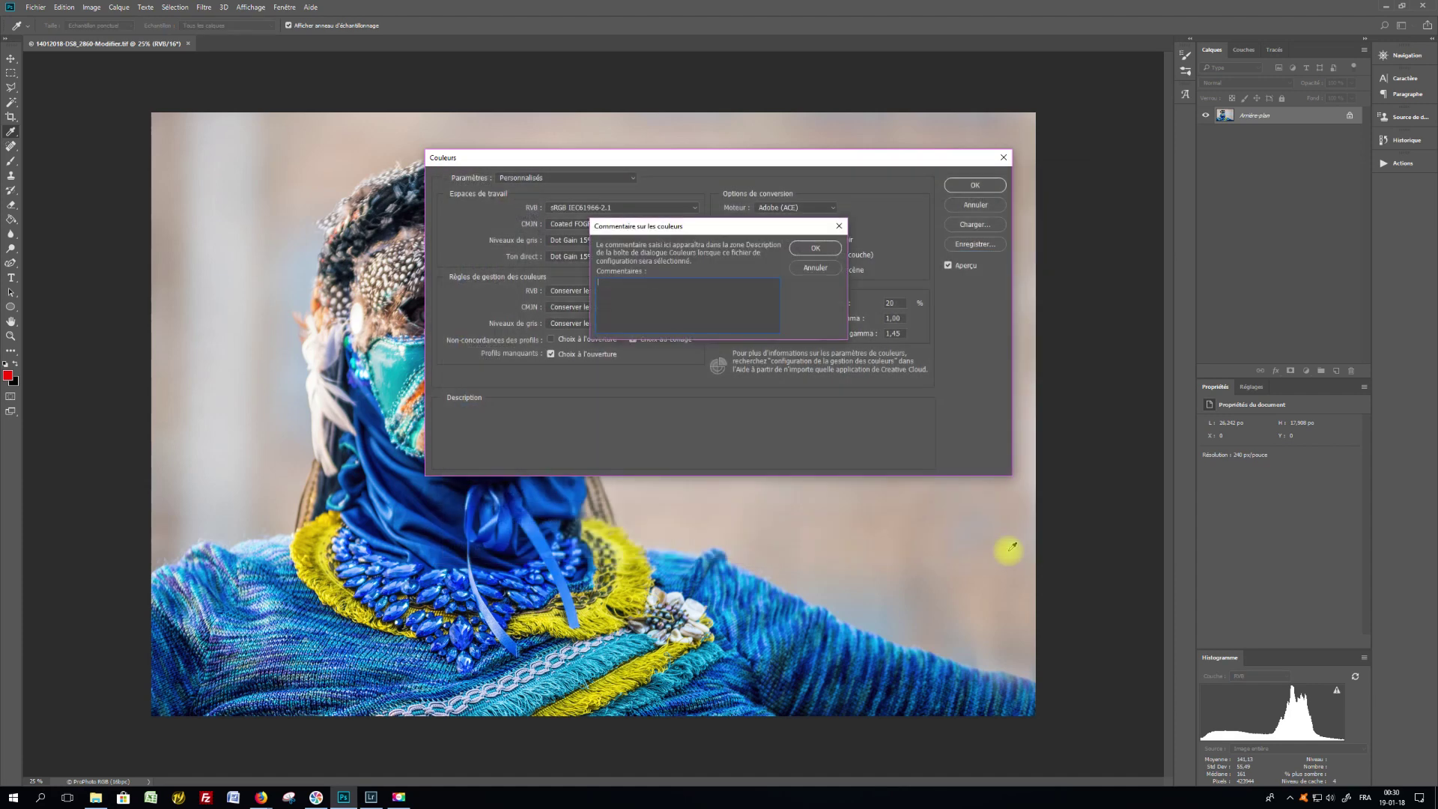
pyautogui.write('po')
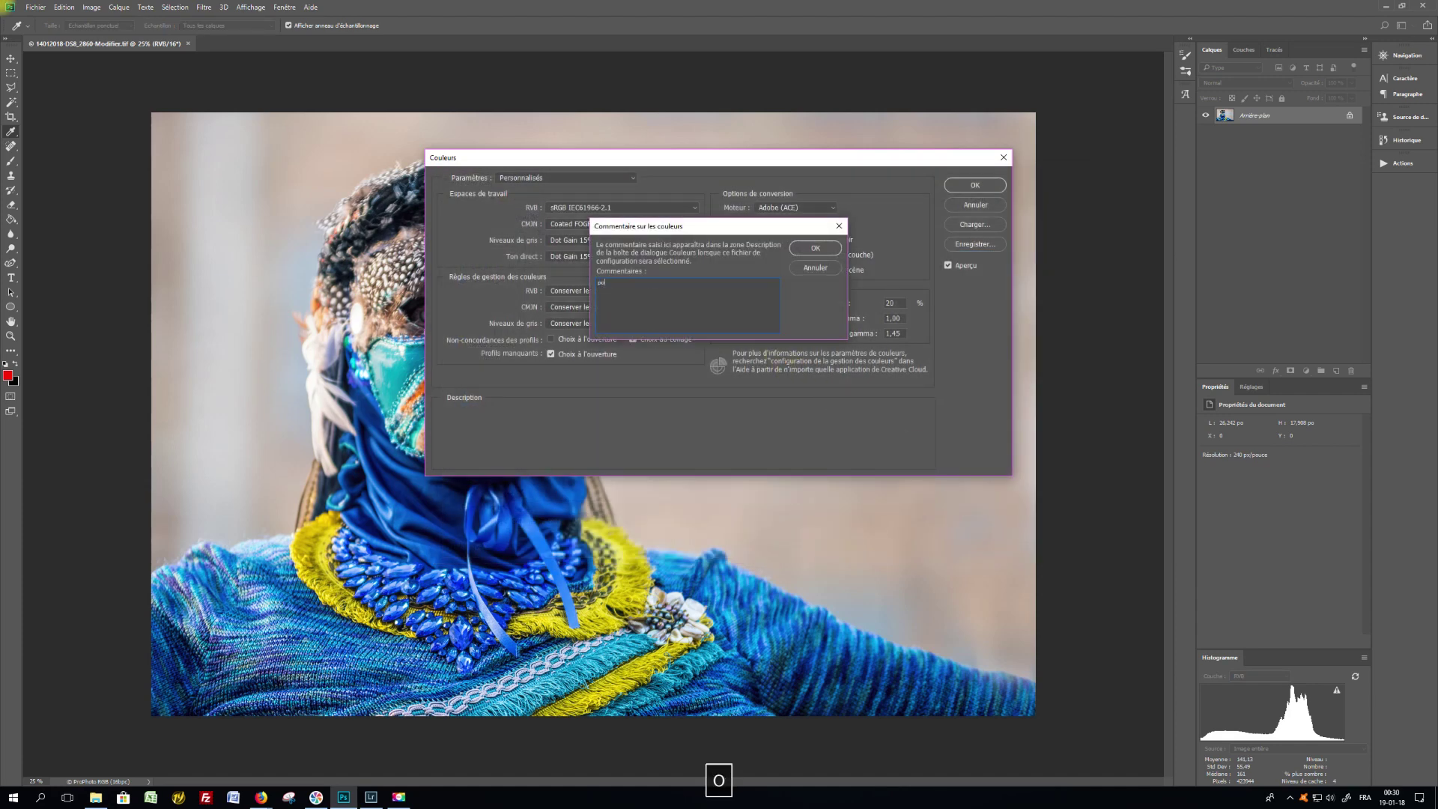
pyautogui.write('ur travailler')
pyautogui.write(' des image')
pyautogui.write('s')
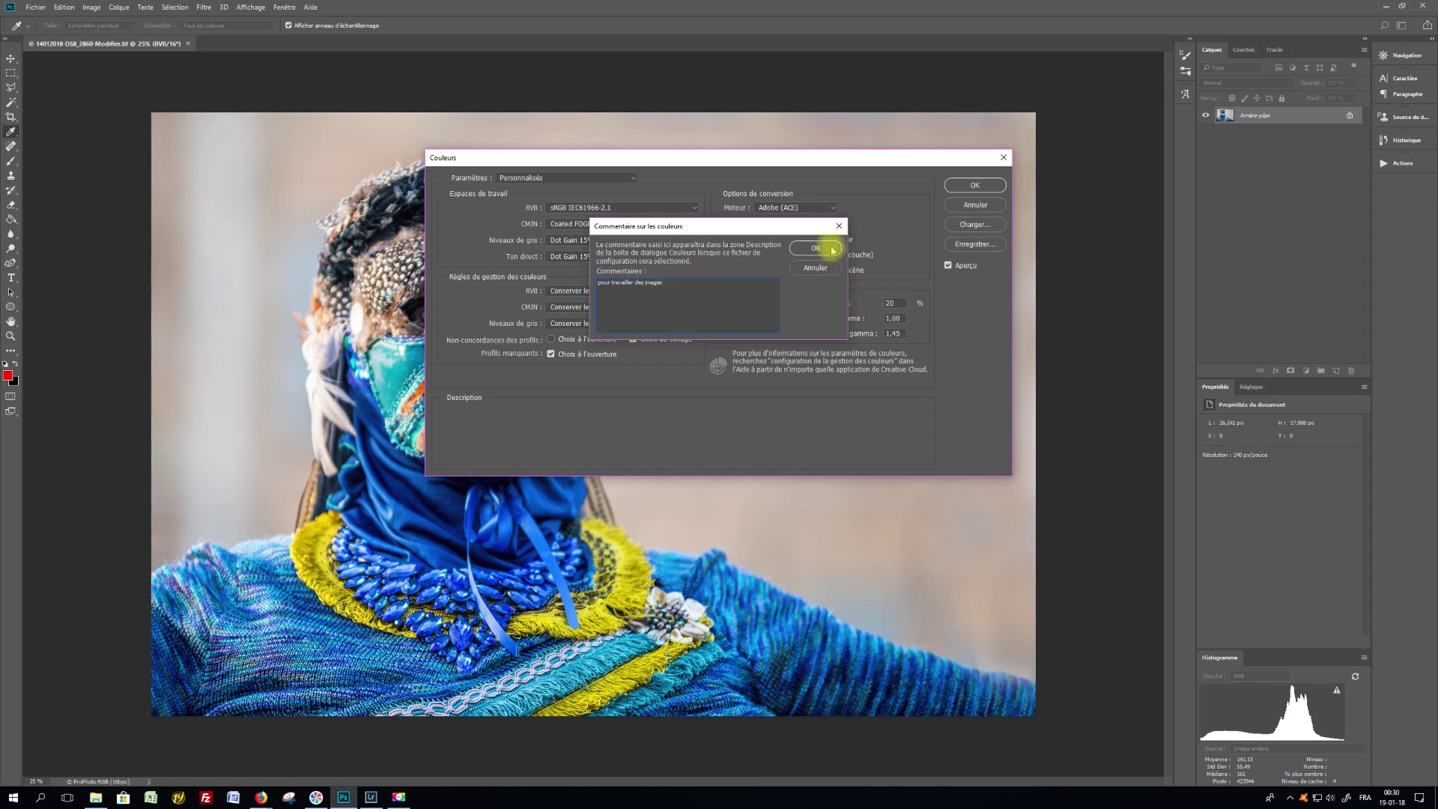
pyautogui.click(815, 248)
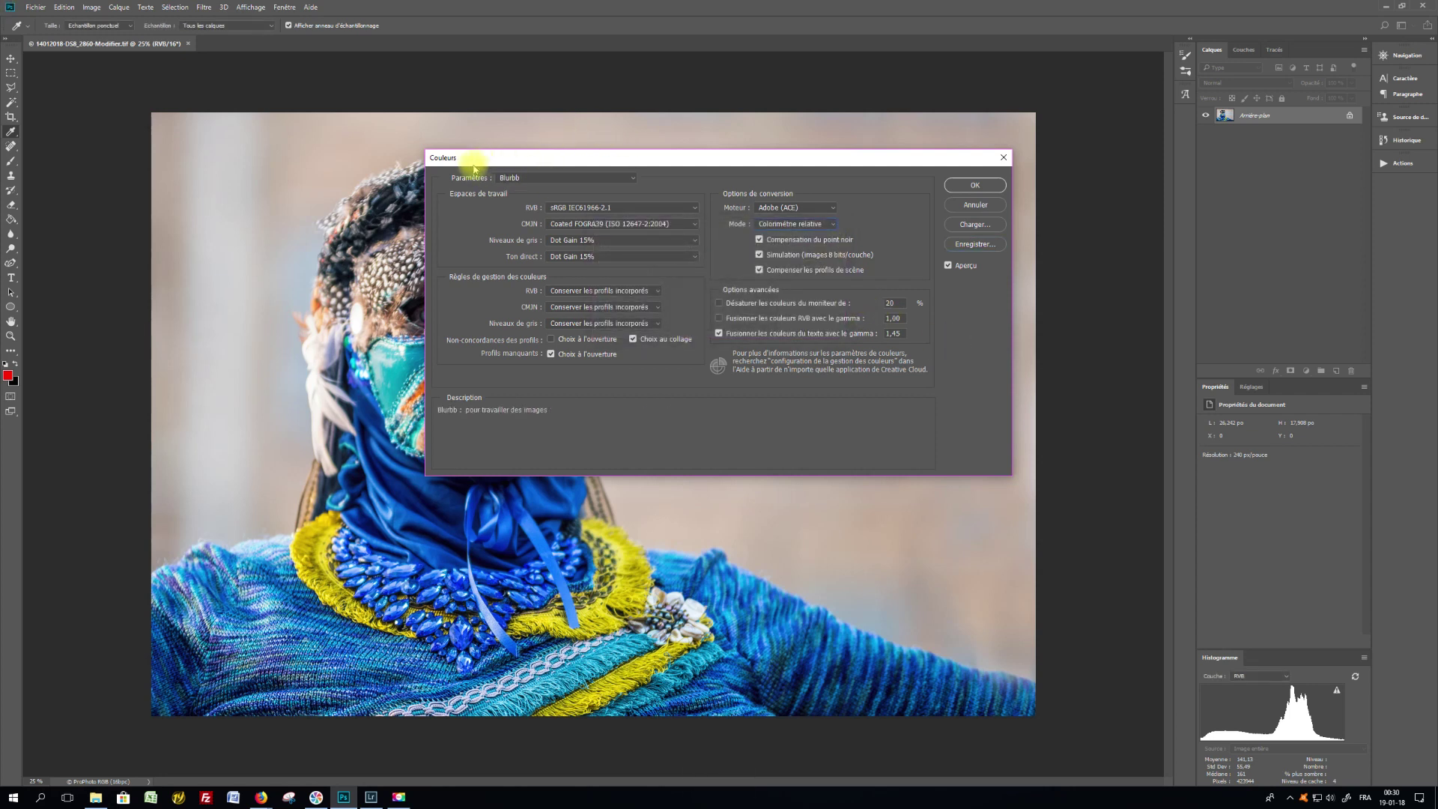
pyautogui.click(546, 177)
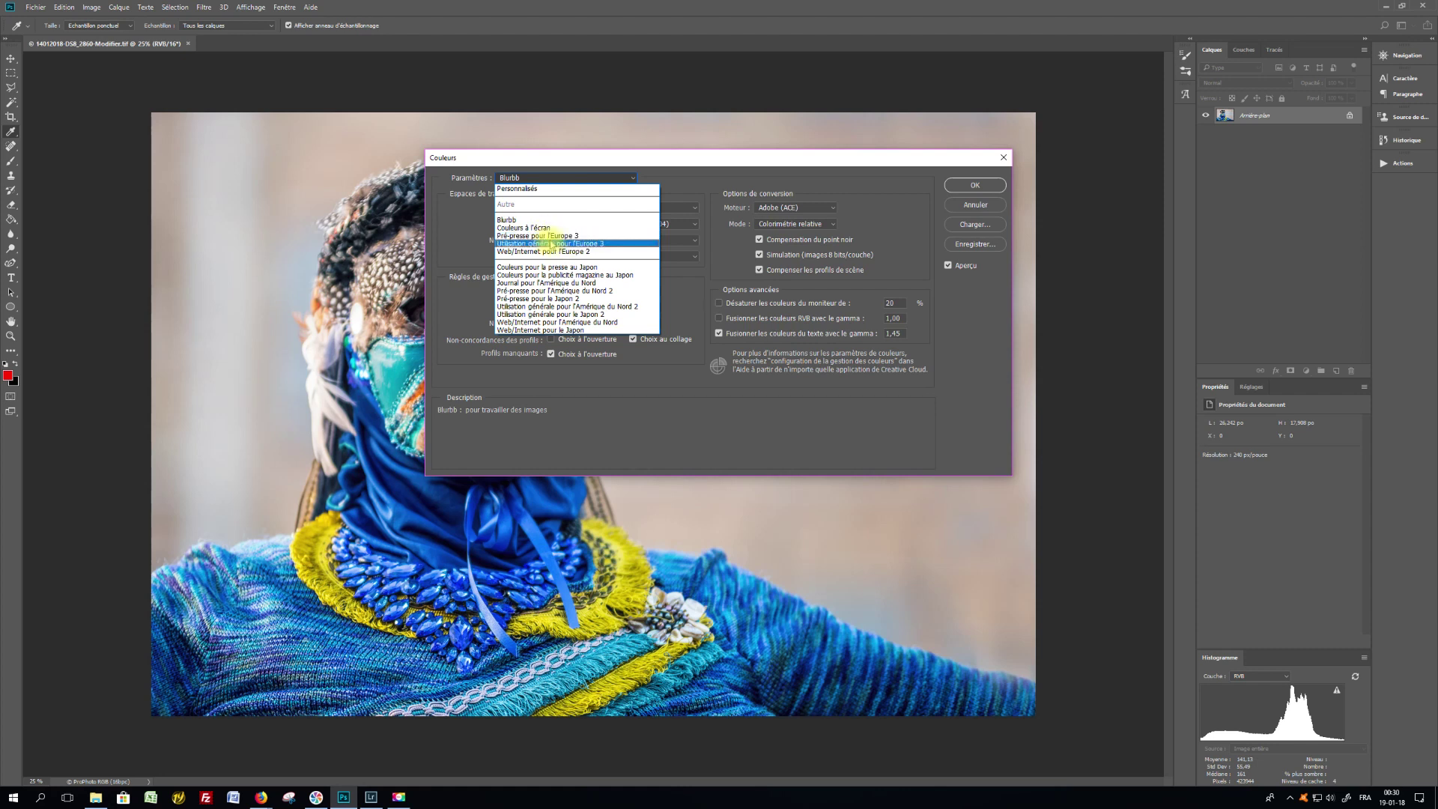
pyautogui.click(683, 186)
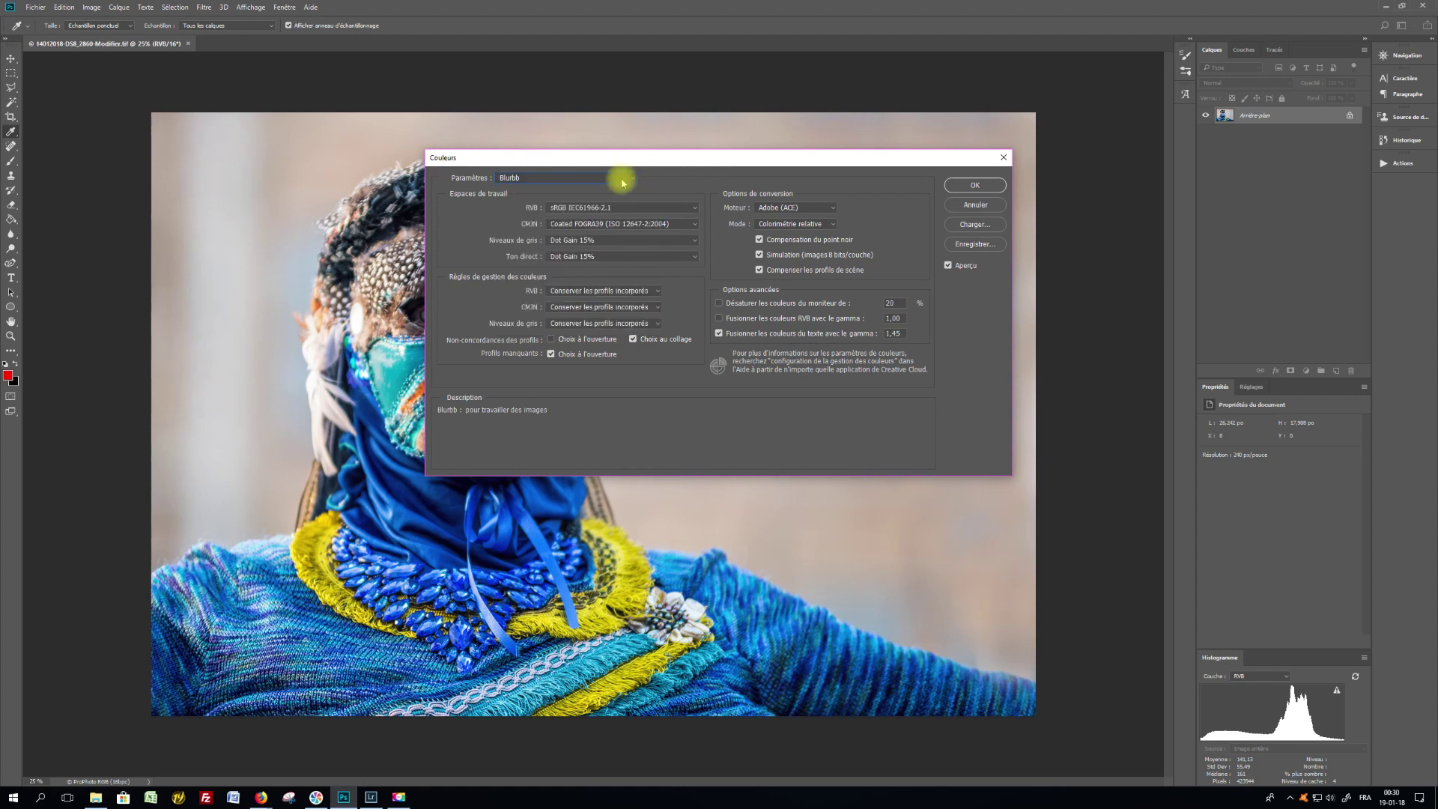